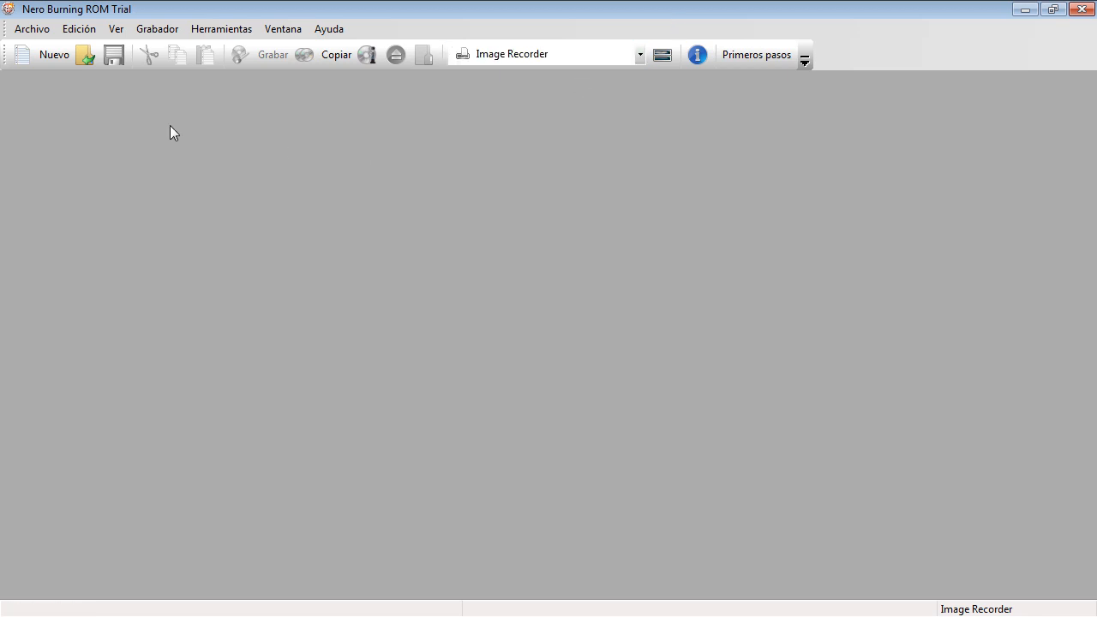
- Create a new CD compilation of type CD-ROM (UDF) without multisession
left_click(57, 55)
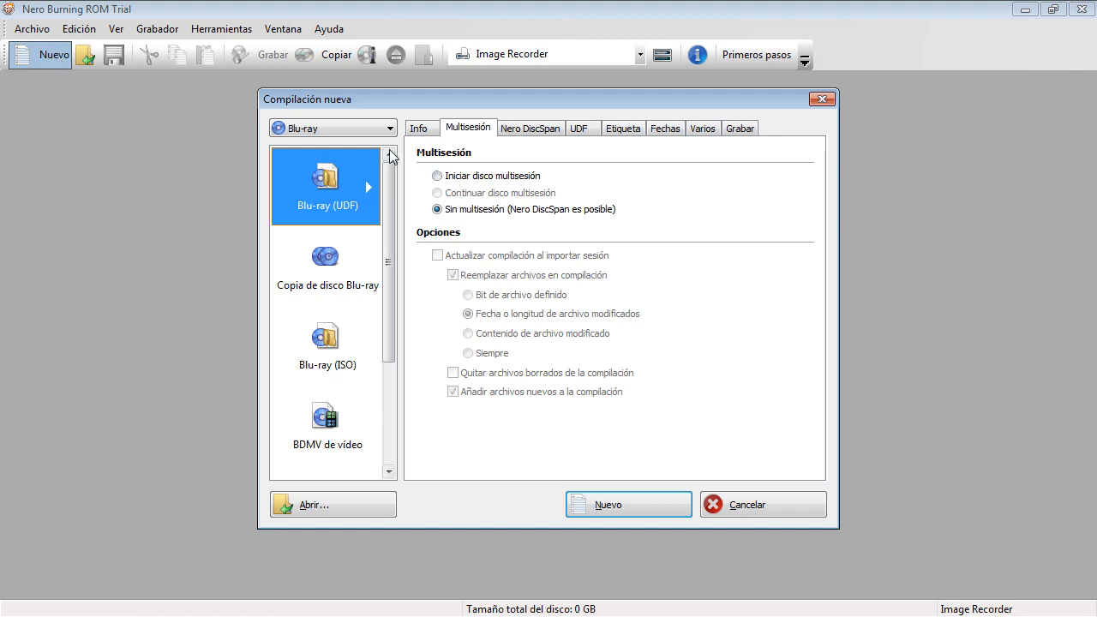
left_click(368, 129)
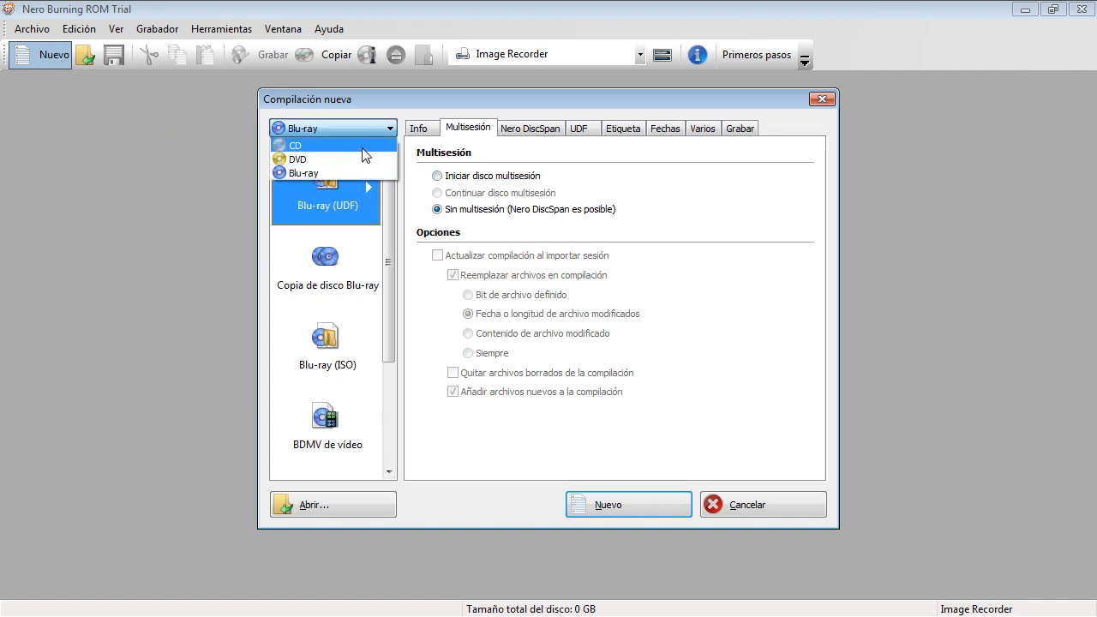
left_click(365, 148)
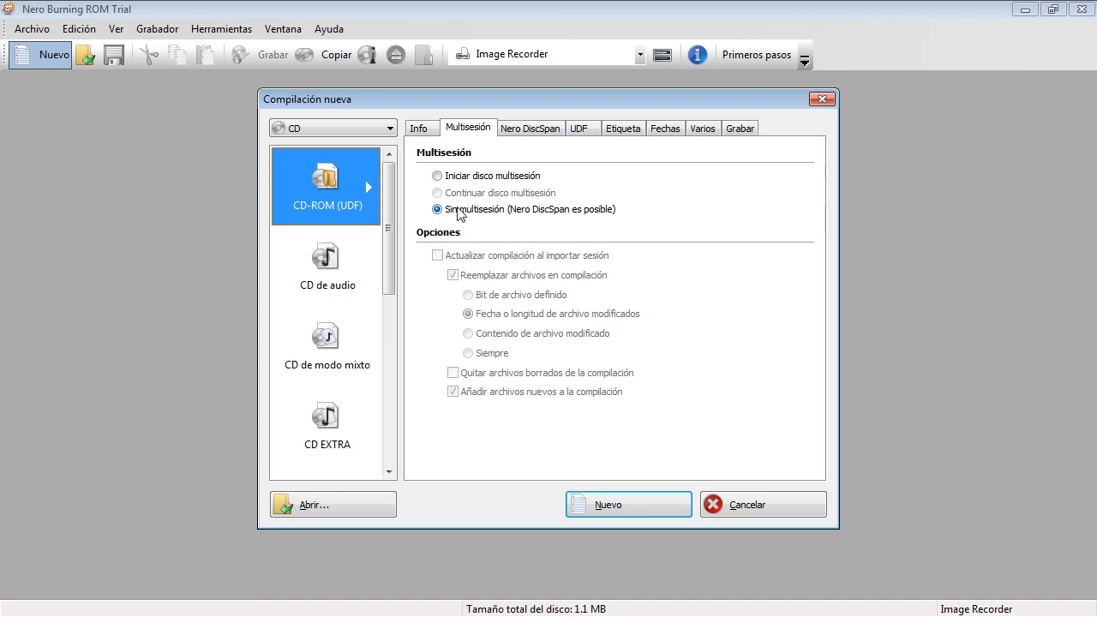
left_click(637, 505)
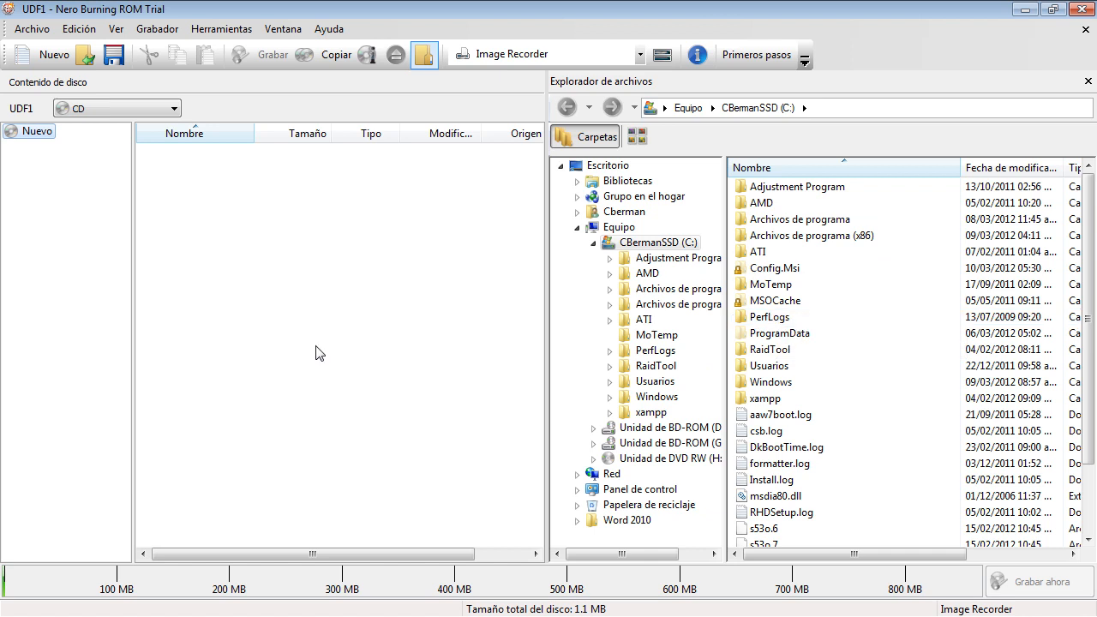
- Open the Downloads folder of the user profile in the file explorer and widen its Nombre column
left_click(584, 228)
left_click(621, 212)
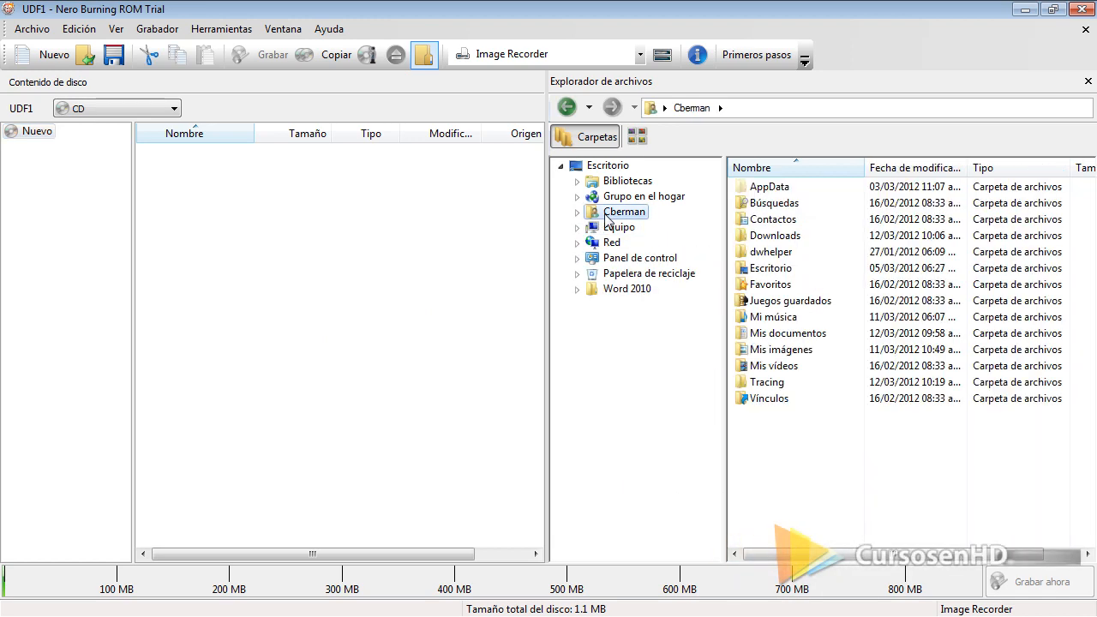
double_click(763, 237)
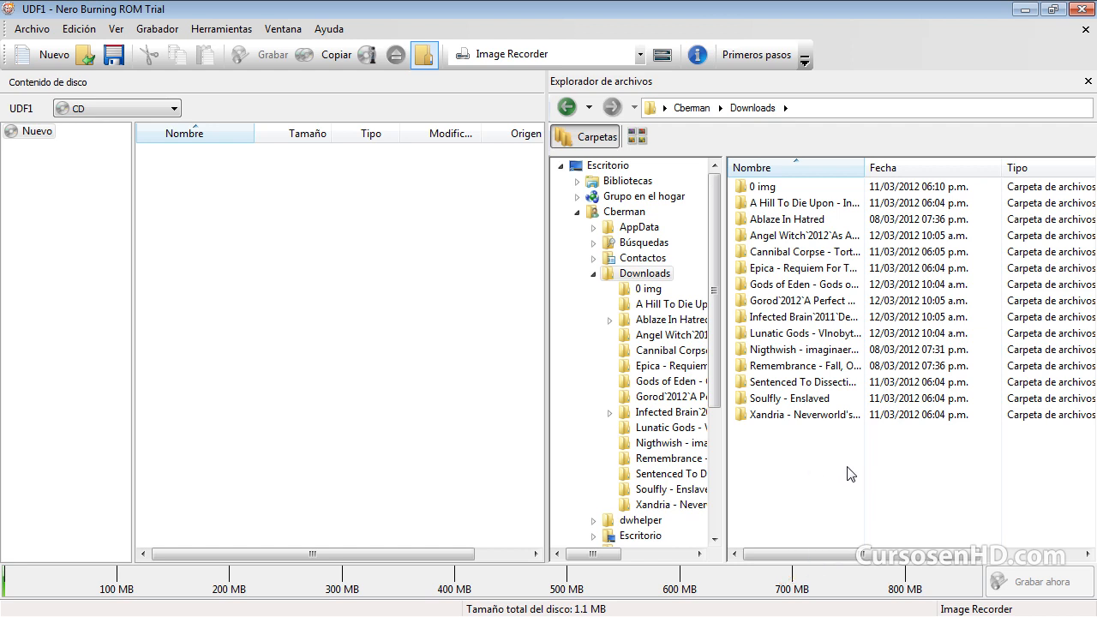
left_click_drag(865, 167, 935, 164)
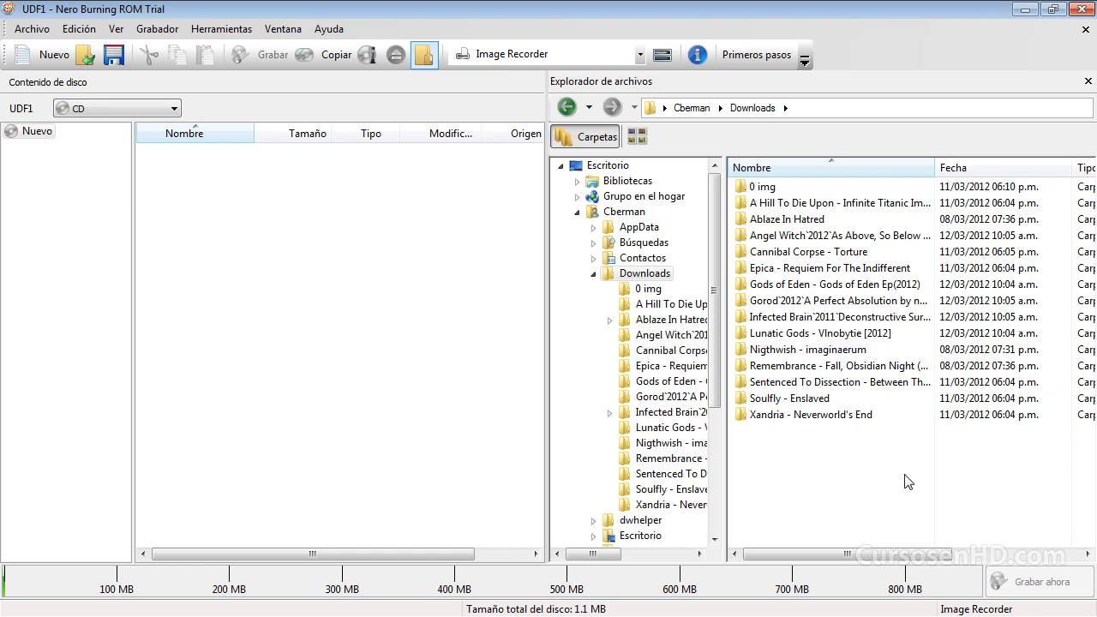
- Add all Downloads folders except "0 img" to the disc compilation
left_click_drag(924, 481, 779, 202)
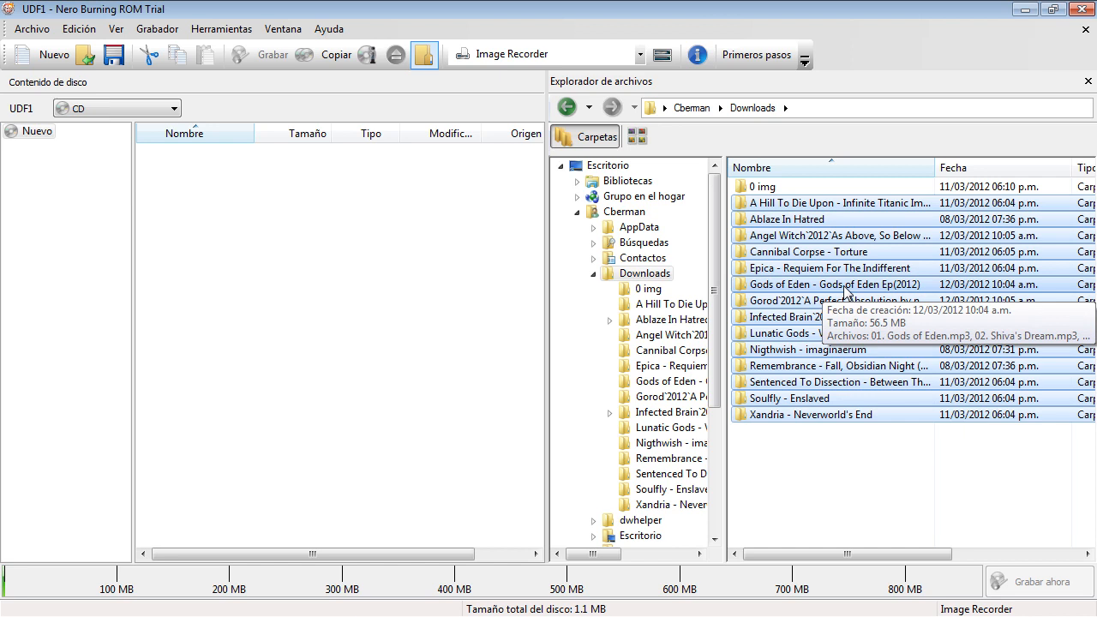
left_click_drag(845, 290, 283, 326)
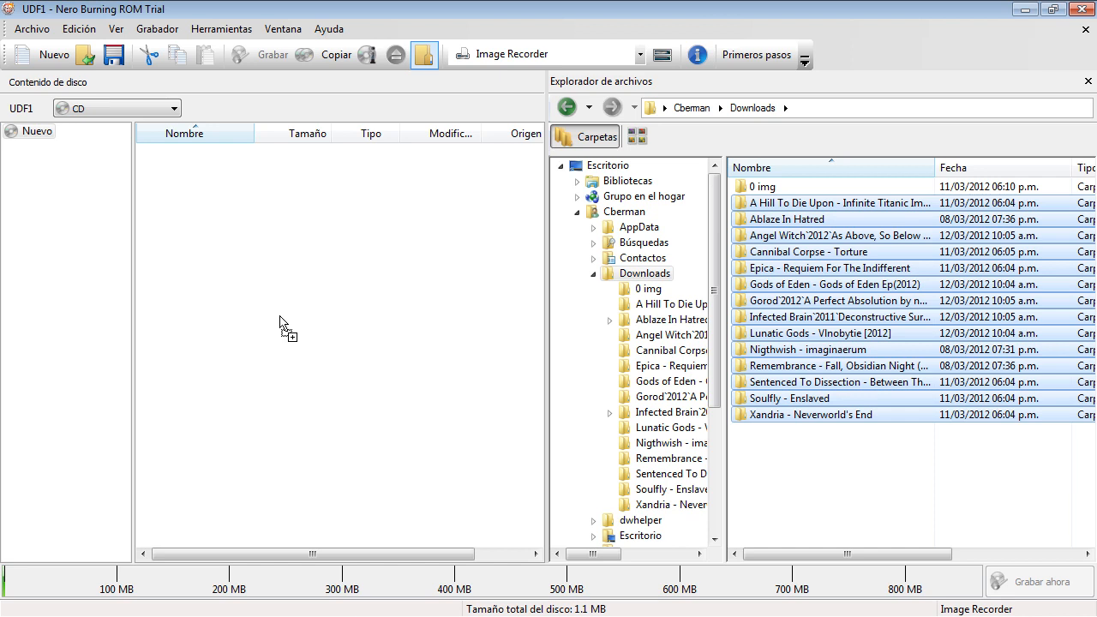
left_click_drag(280, 321, 280, 322)
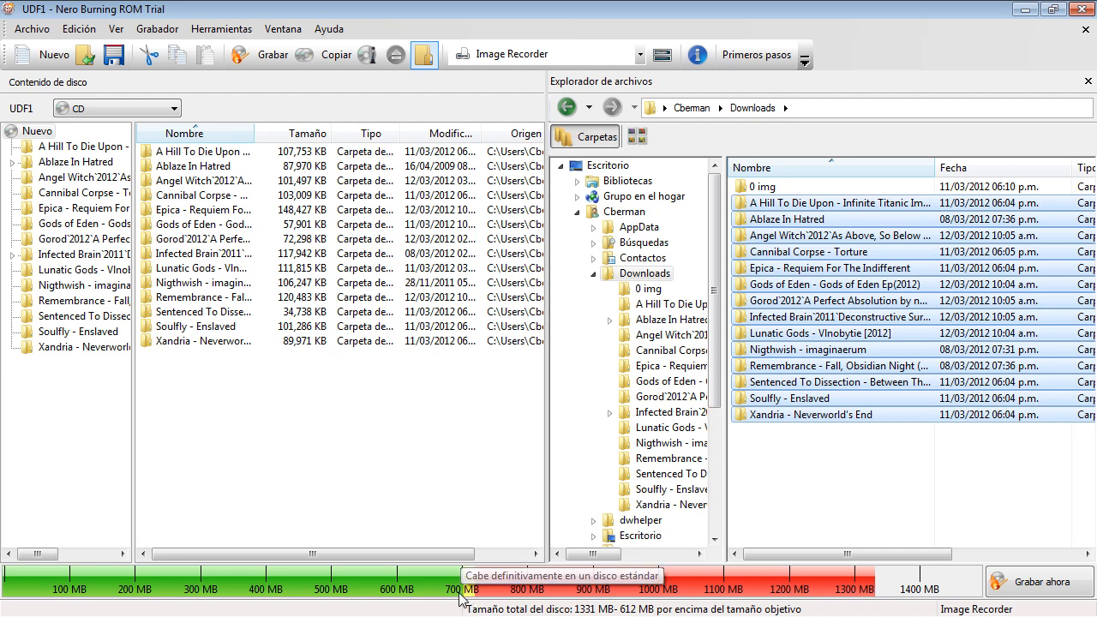
left_click(439, 537)
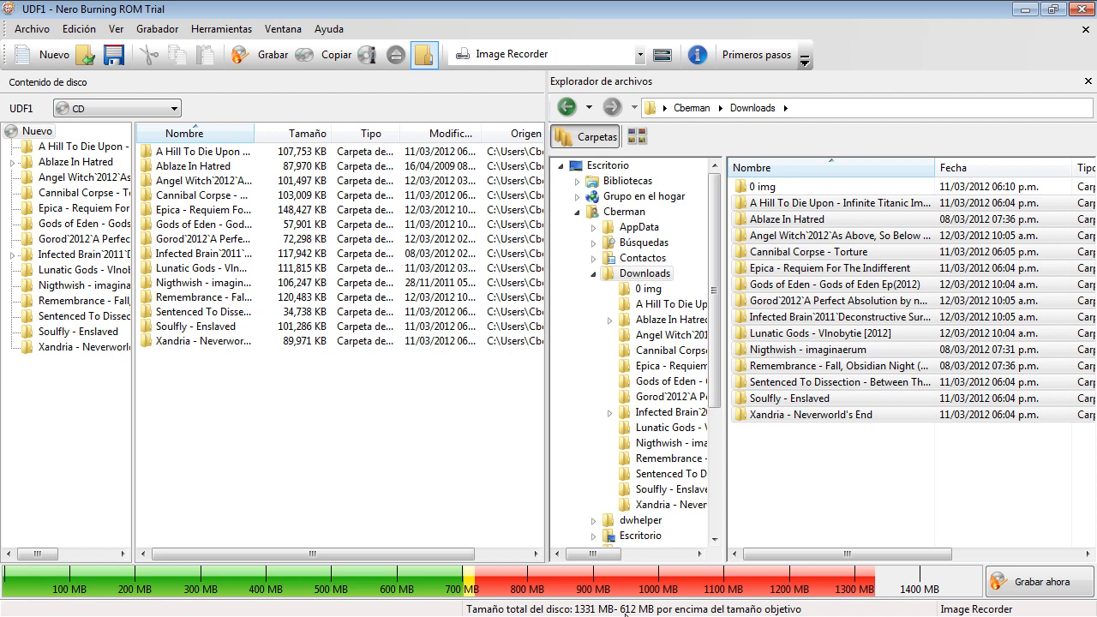
- Remove the last five folders, from Nigthwish to Xandria, from the disc compilation
left_click_drag(364, 429, 155, 277)
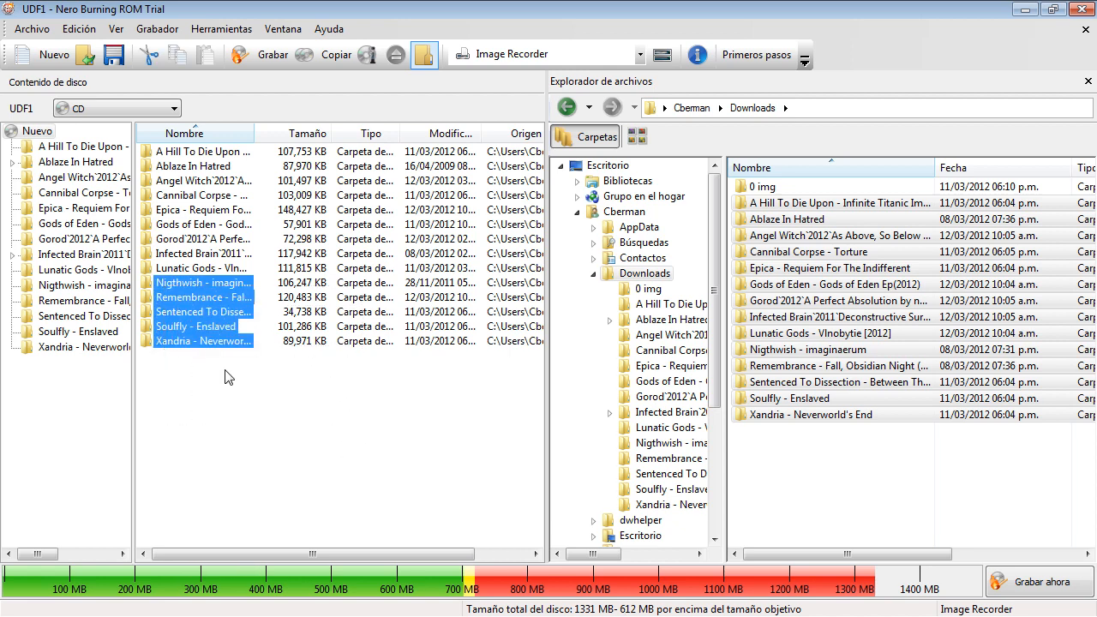
key("Delete")
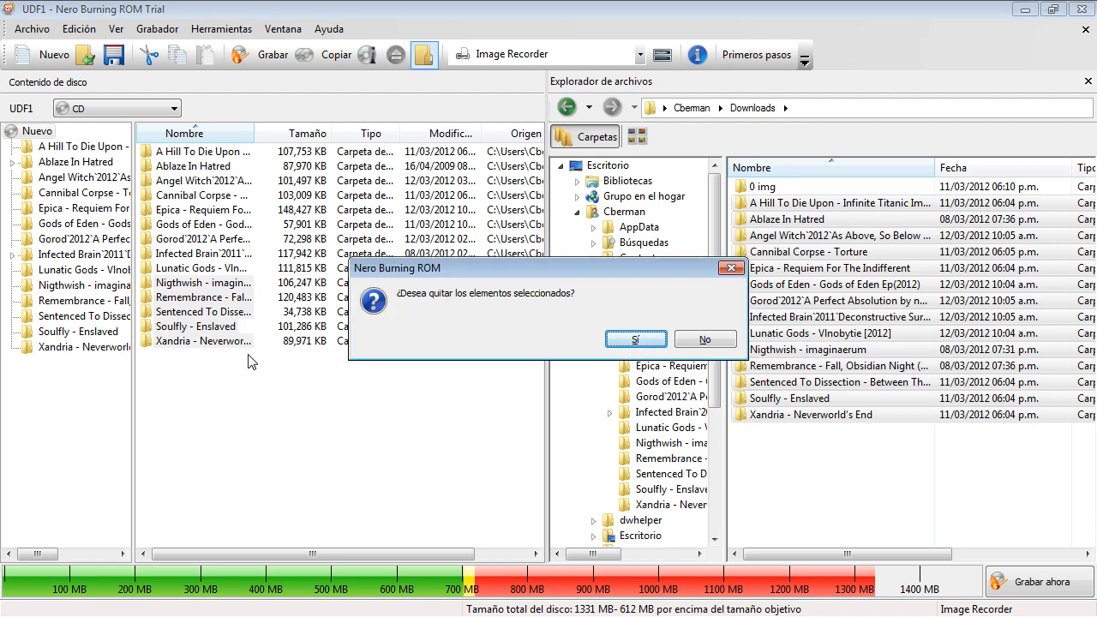
left_click(634, 342)
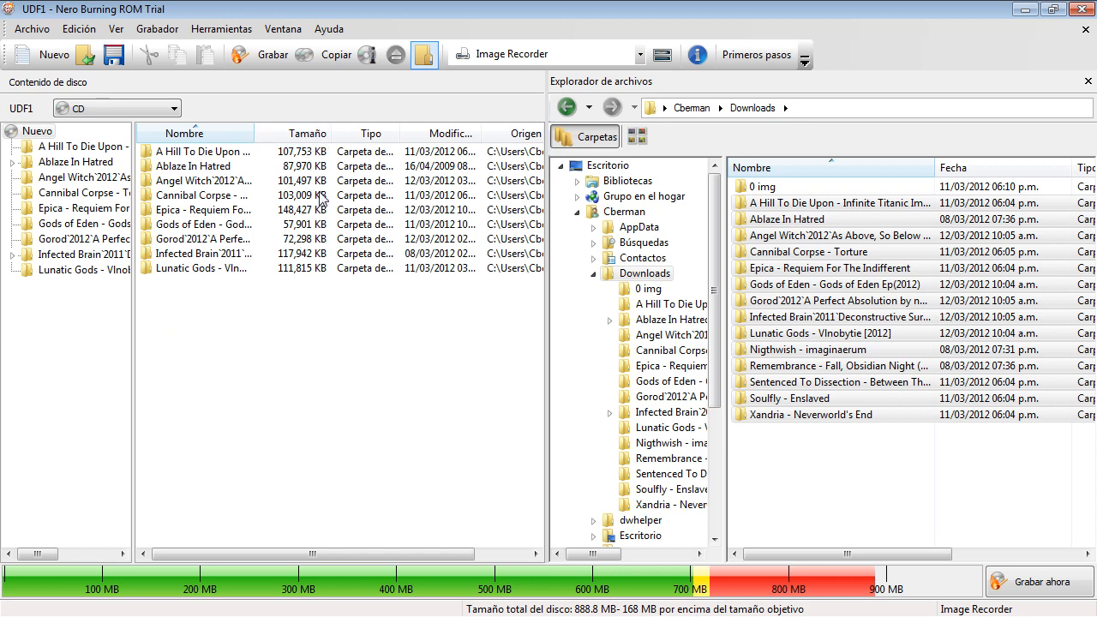
- Remove the Gorod and Lunatic Gods folders together from the disc compilation
left_click(214, 270)
left_click(217, 255)
left_click(217, 240)
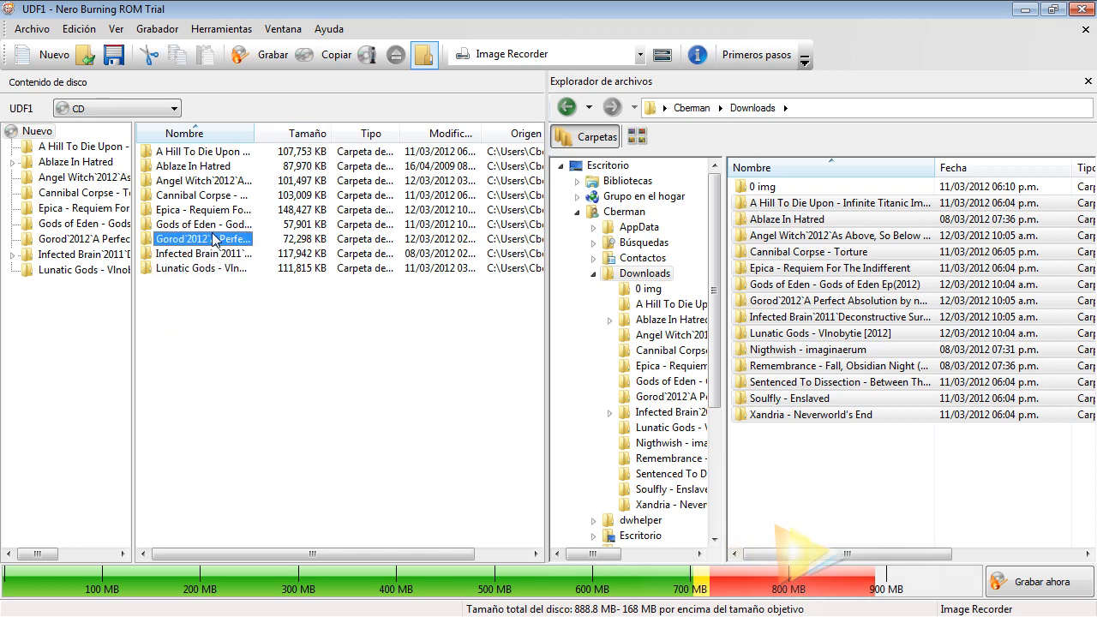
left_click(242, 291)
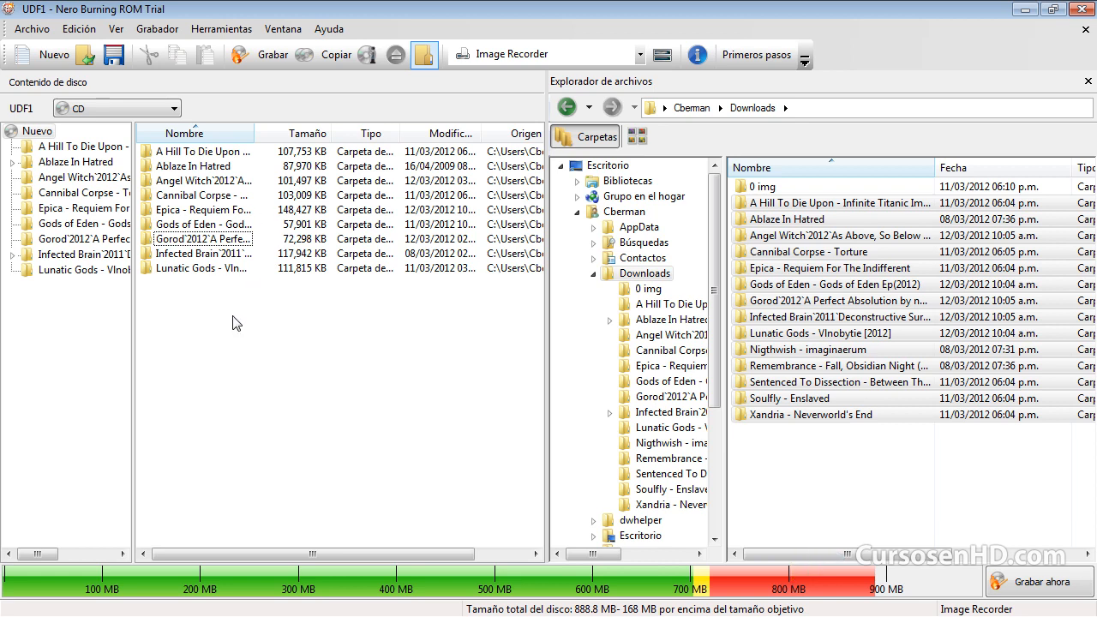
left_click(216, 269)
left_click(210, 240, "ctrl")
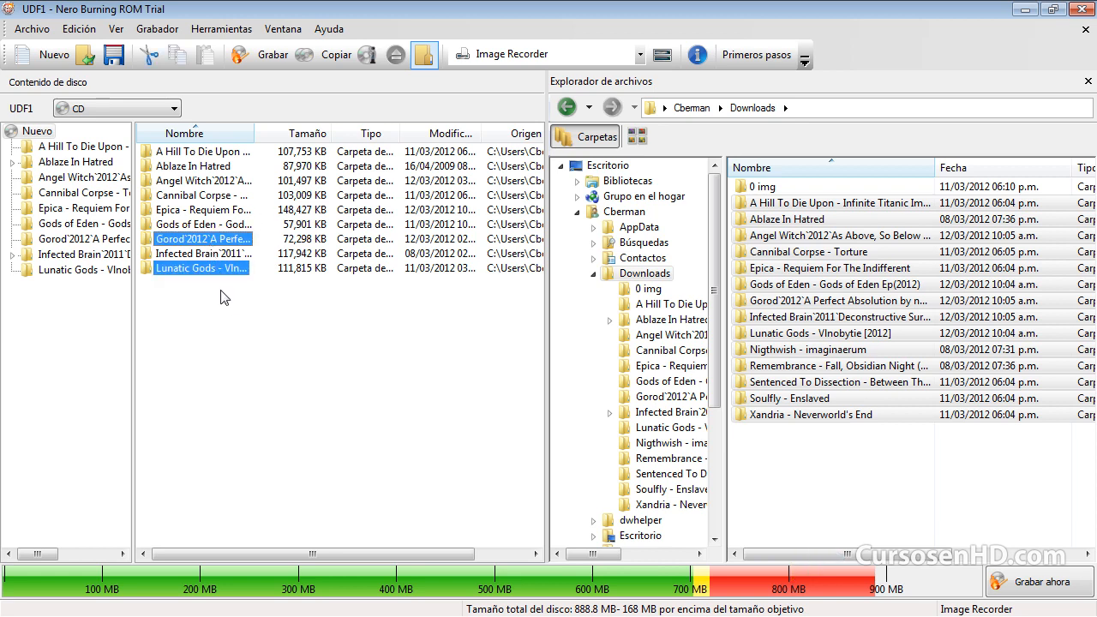
key("Delete")
key("Return")
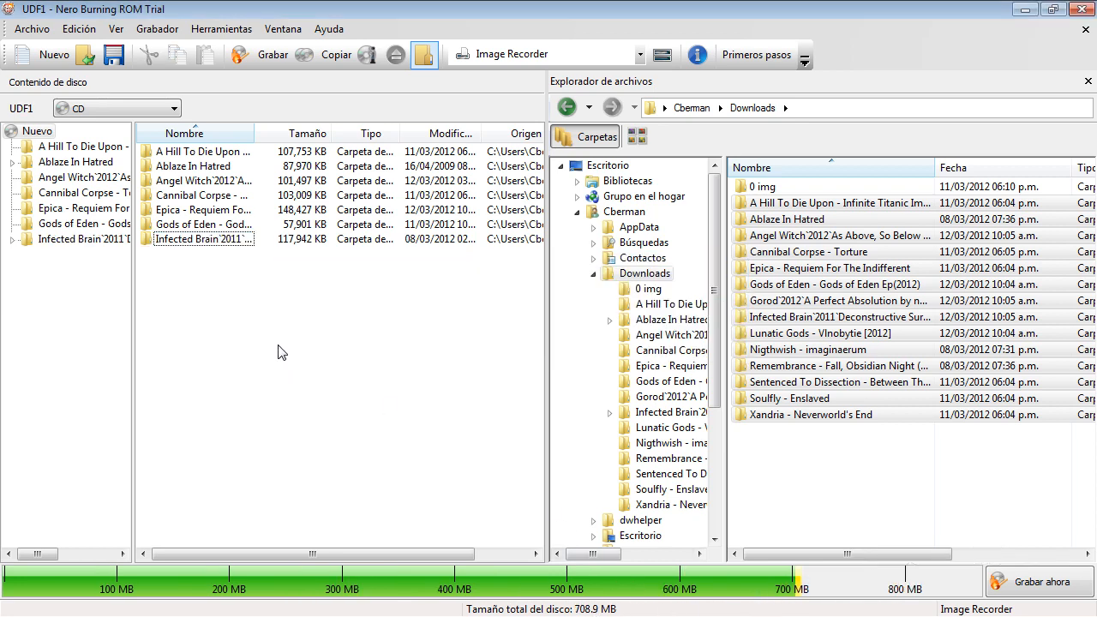
- Remove the Gods of Eden folder from the disc compilation
left_click(212, 223)
key("Delete")
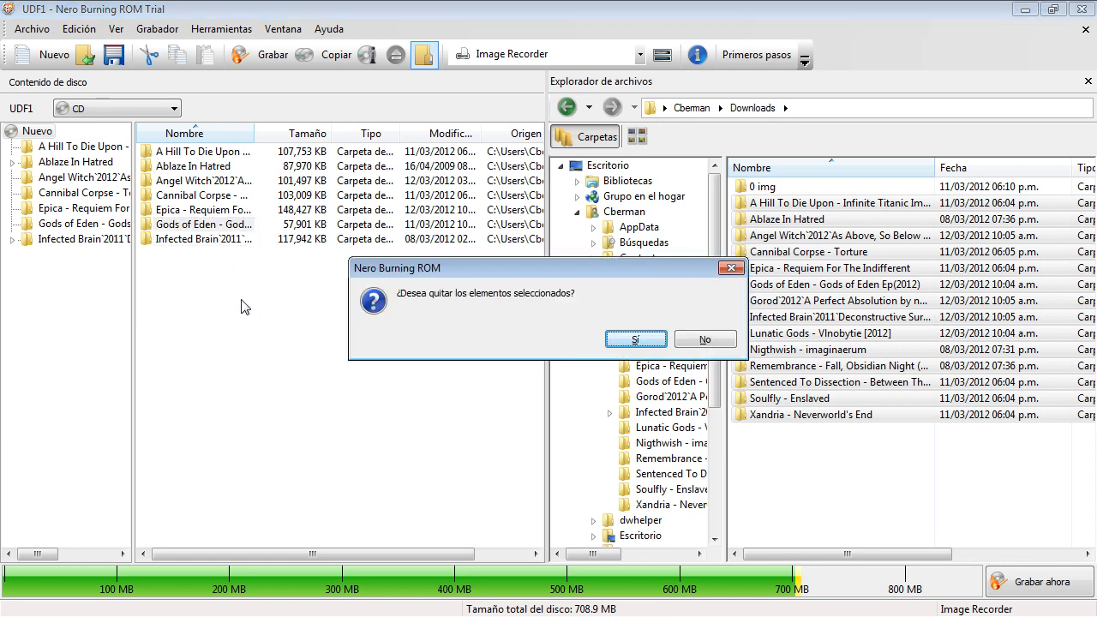
key("Return")
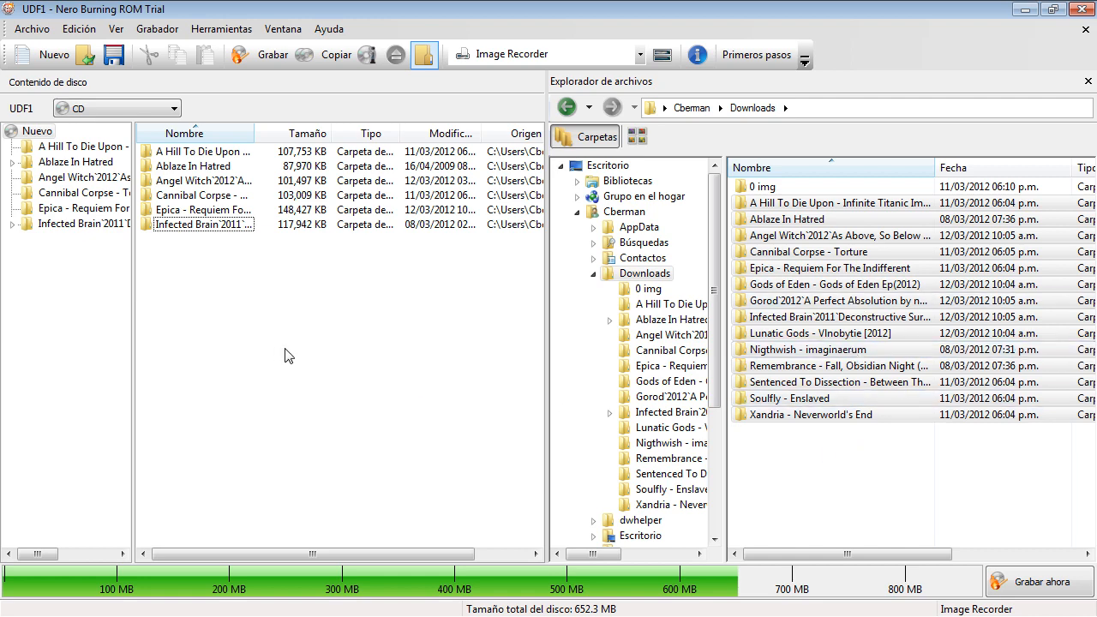
- Switch the compilation's disc type to DVD with the DVD5 (4.7 GB) size, and return it to CD
left_click(154, 107)
left_click(155, 147)
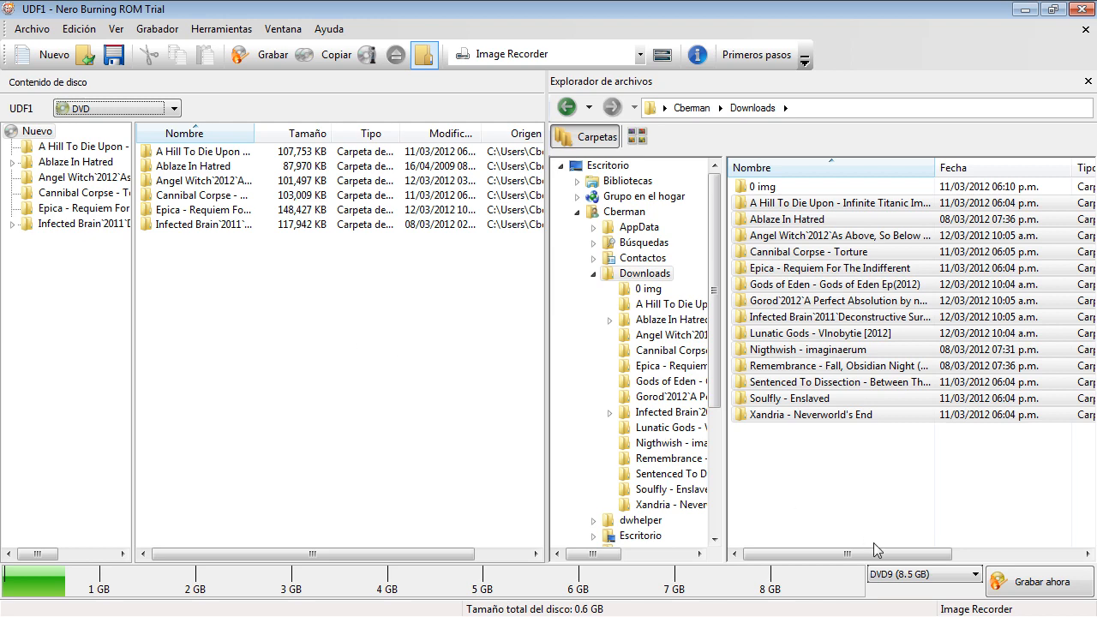
left_click(926, 575)
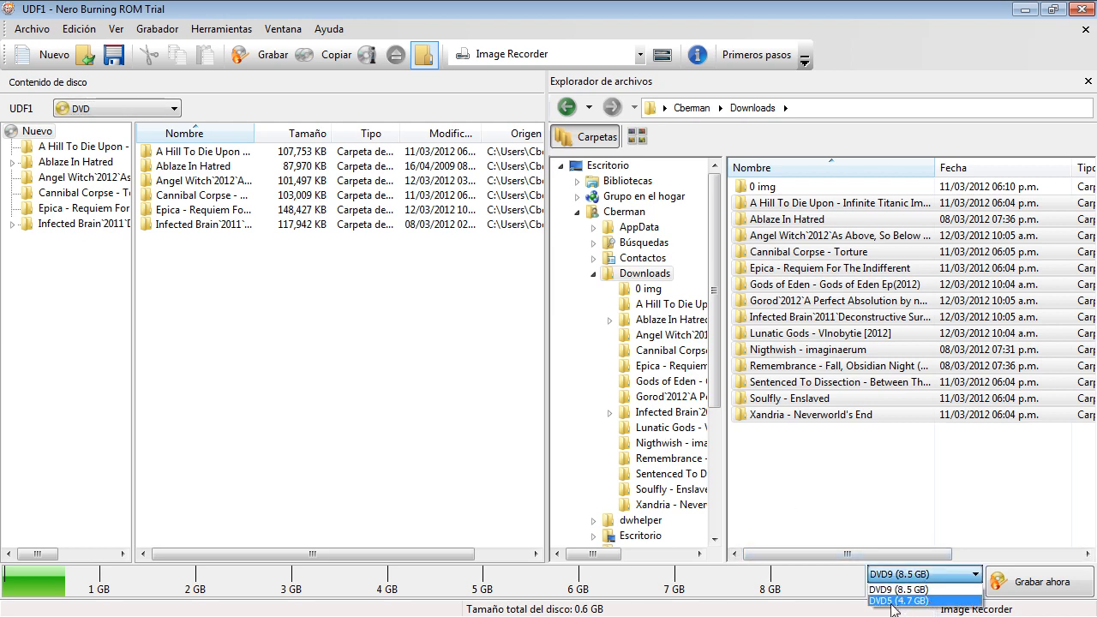
left_click(895, 601)
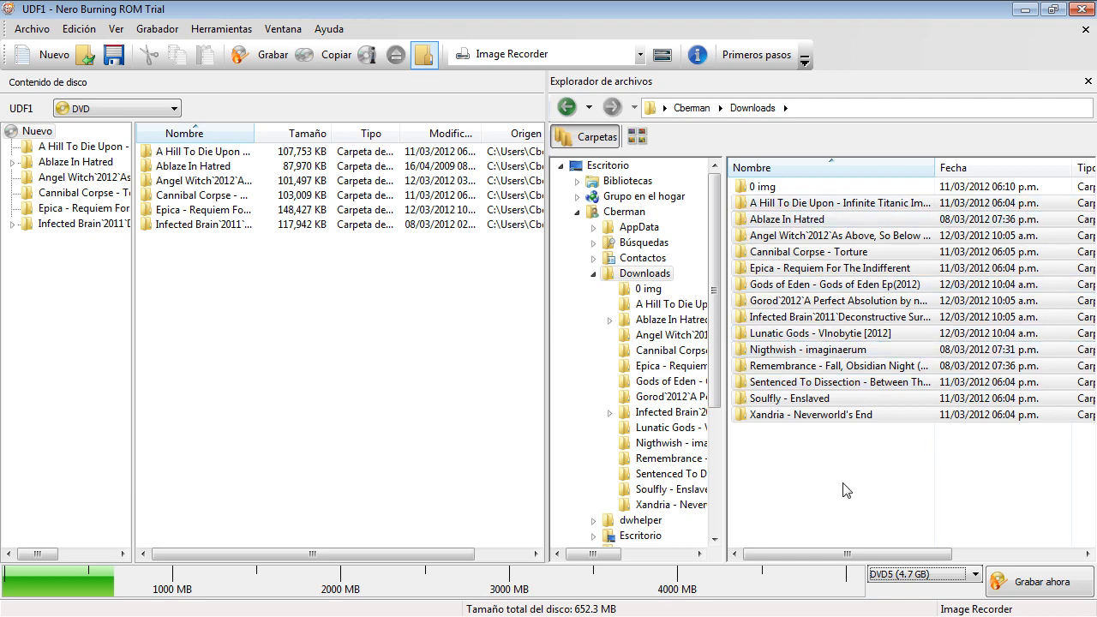
left_click(126, 109)
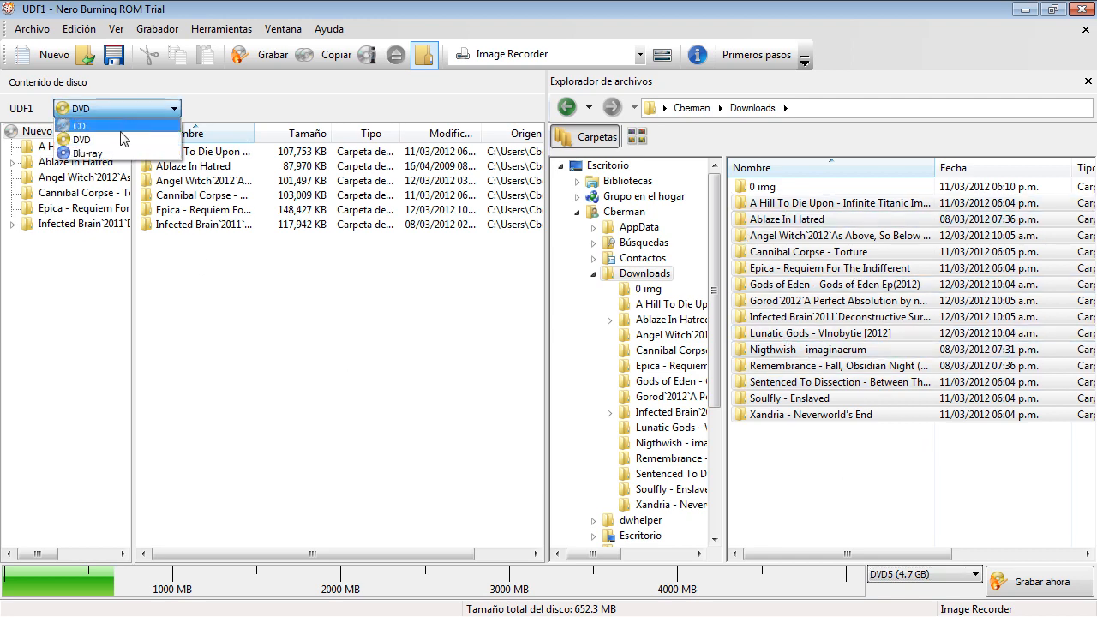
left_click(120, 126)
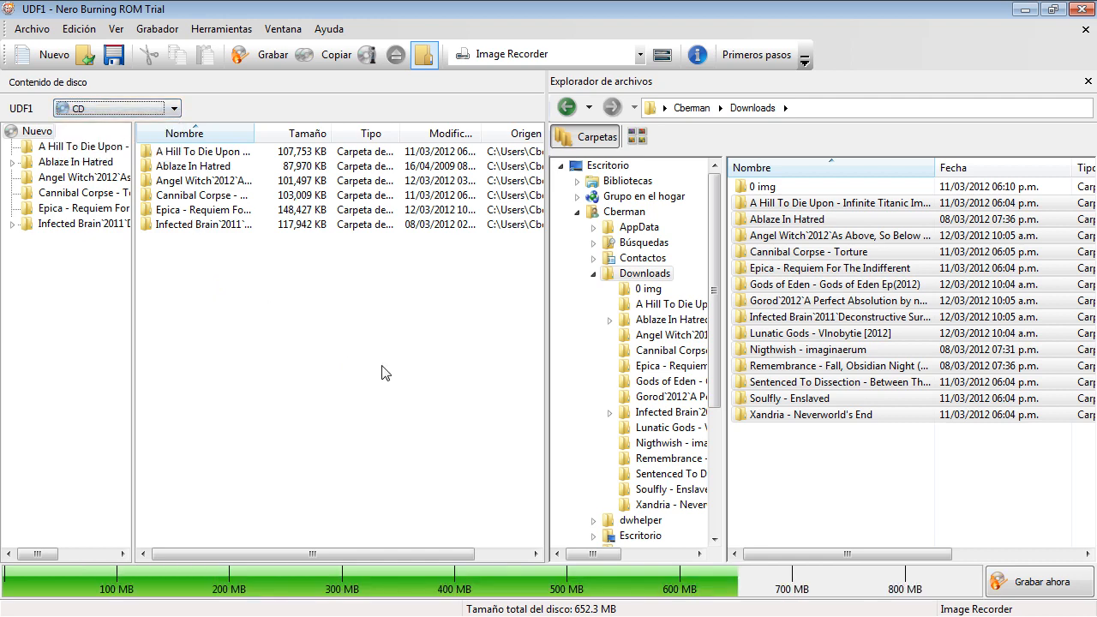
- Widen the Nombre column and slightly narrow the Tipo column in the disc content list, and check the Origen column
left_click_drag(253, 133, 300, 134)
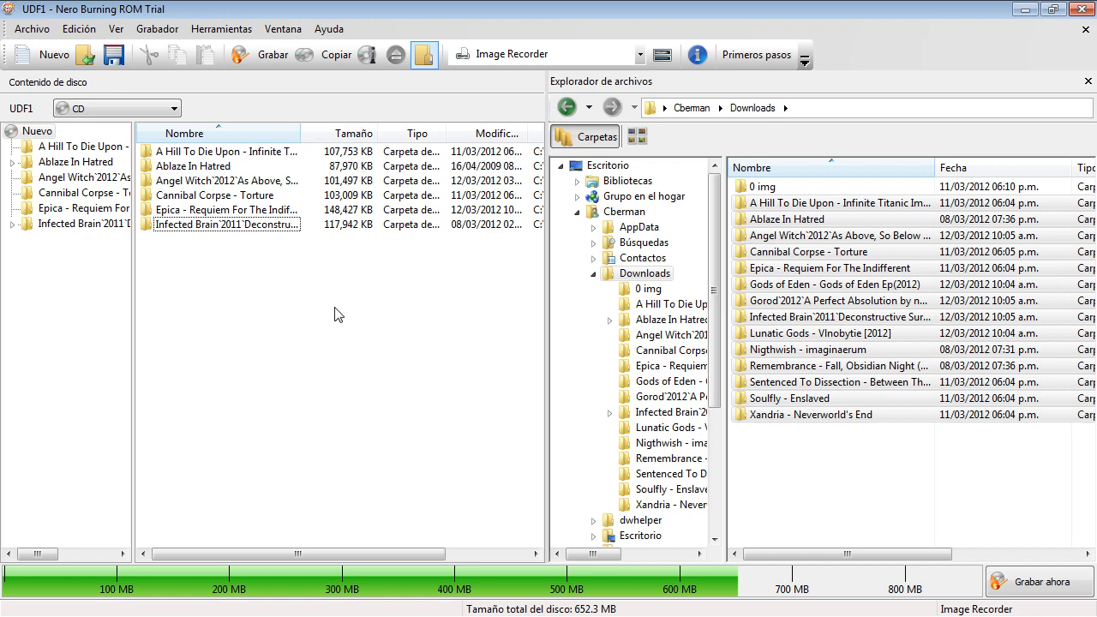
mouse_move(446, 133)
left_mouse_down()
mouse_move(514, 133)
mouse_move(437, 133)
left_mouse_up()
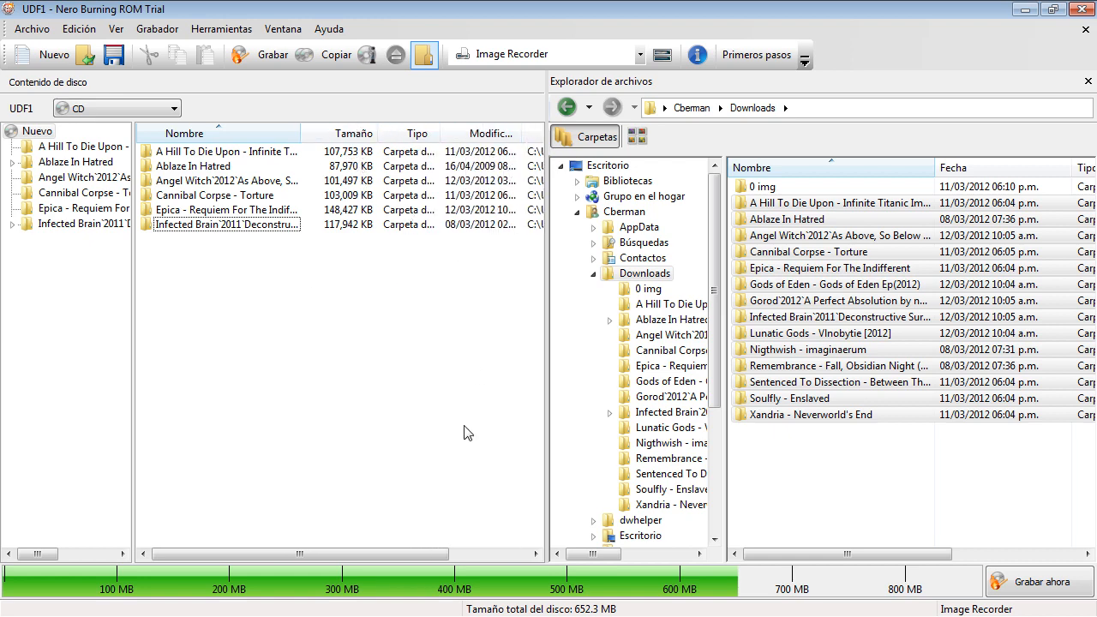
left_click_drag(399, 555, 485, 543)
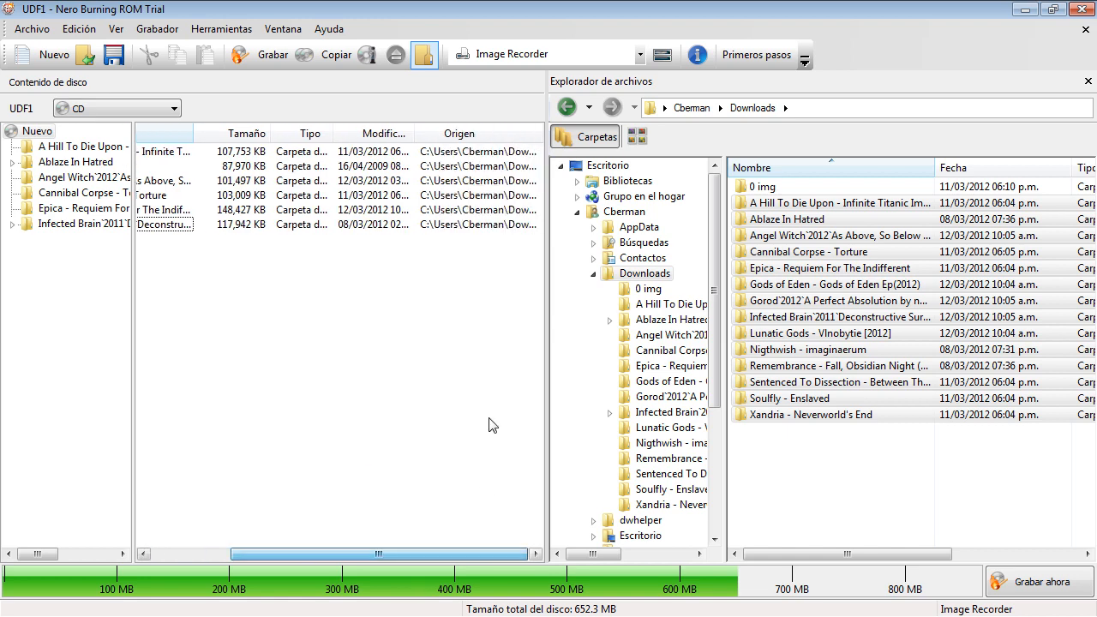
right_click(431, 139)
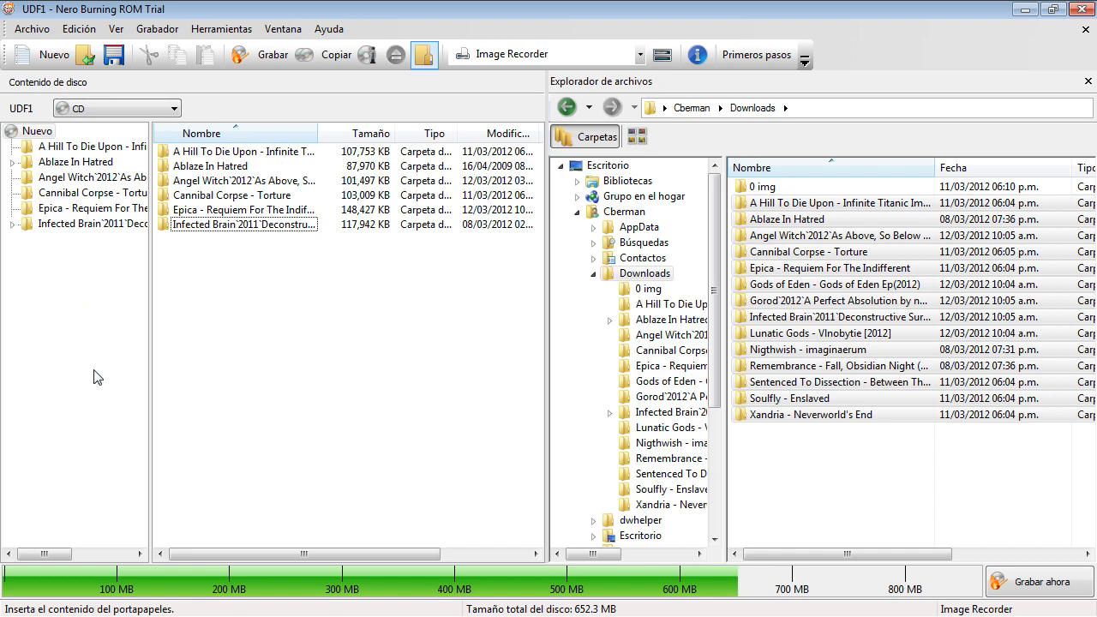
- View the contents of the Ablaze In Hatred folder in the disc tree and return to the disc root
left_click(87, 167)
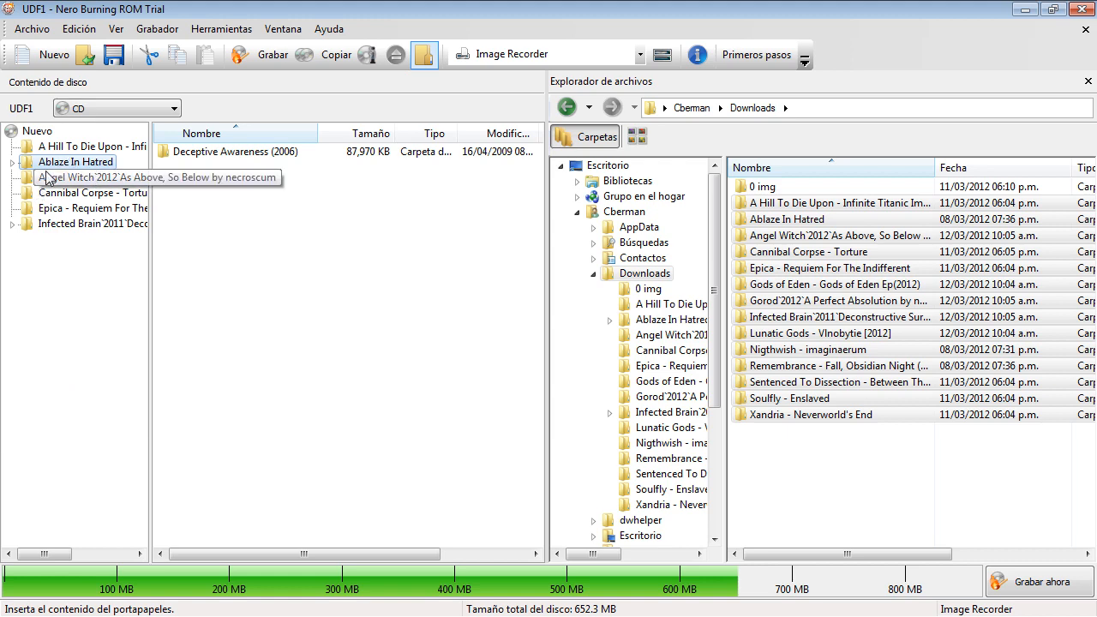
left_click(39, 133)
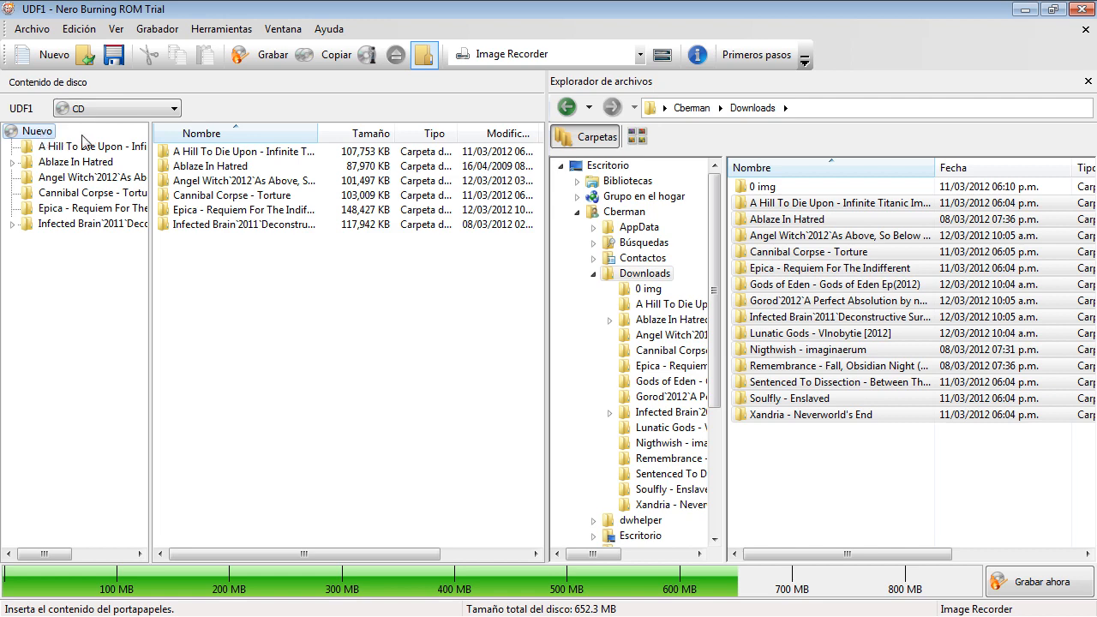
left_click(39, 133)
double_click(39, 133)
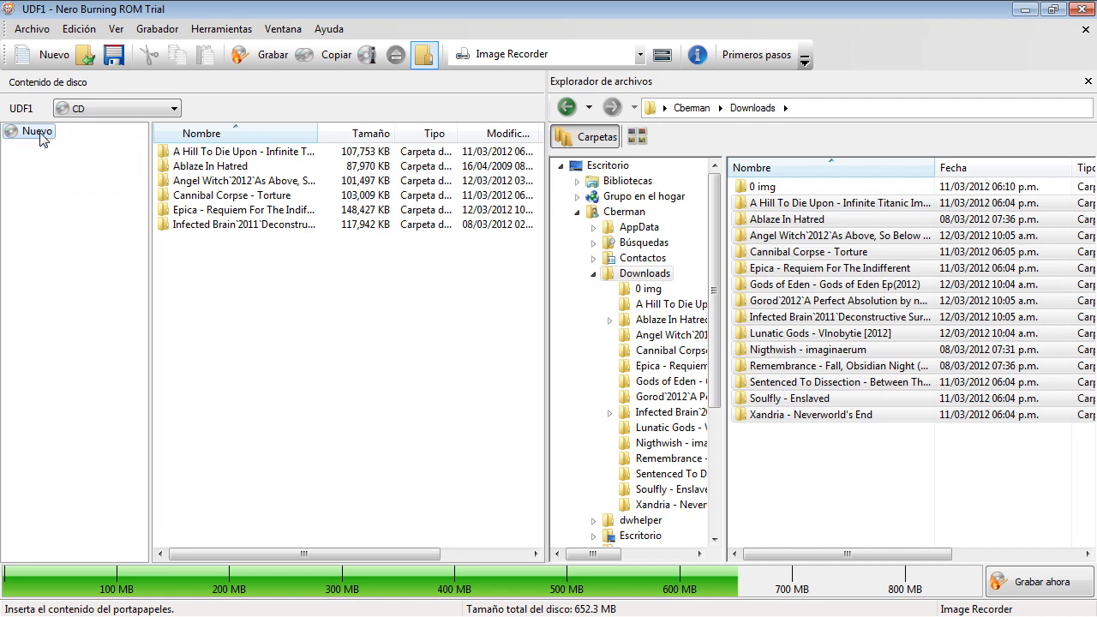
double_click(40, 133)
- Rename the disc root as Misalbums
key("F2")
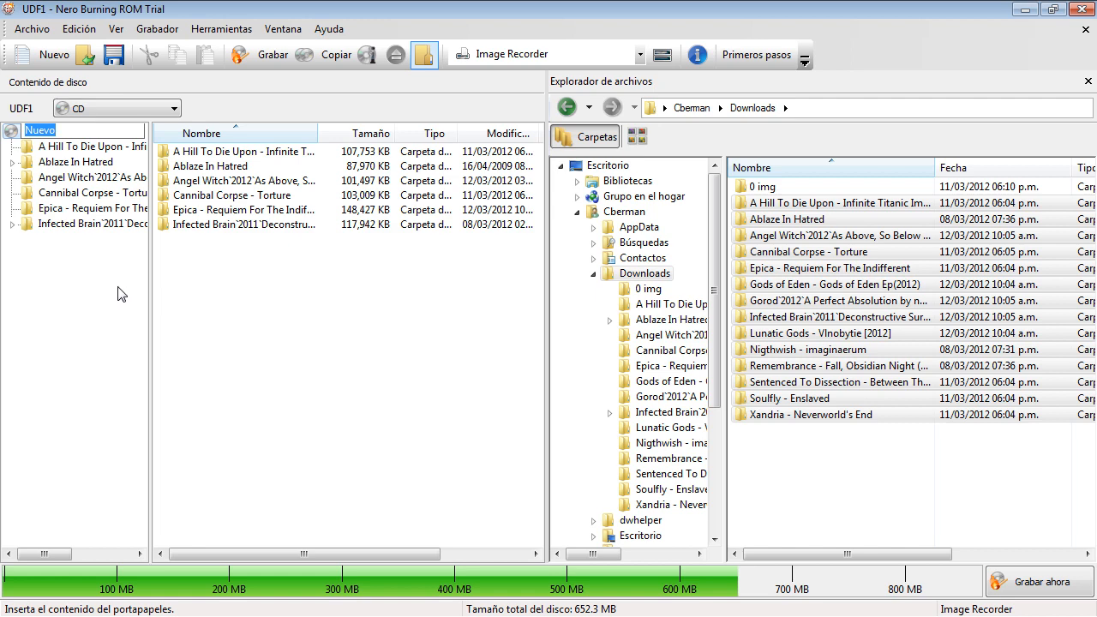
key("BackSpace")
type("Misalbums")
key("Return")
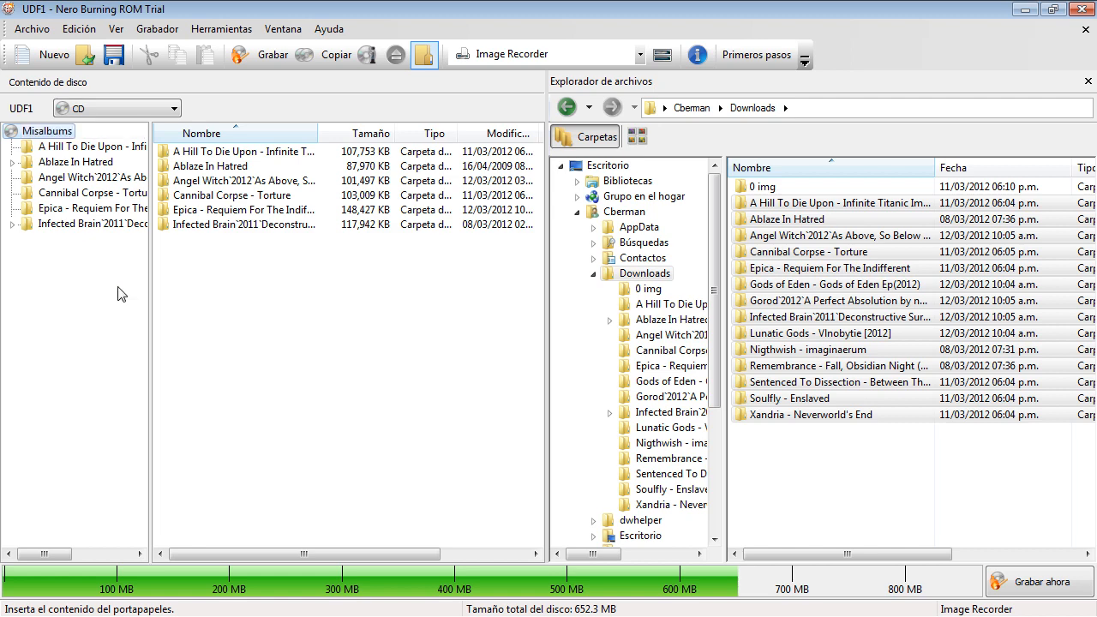
right_click(62, 131)
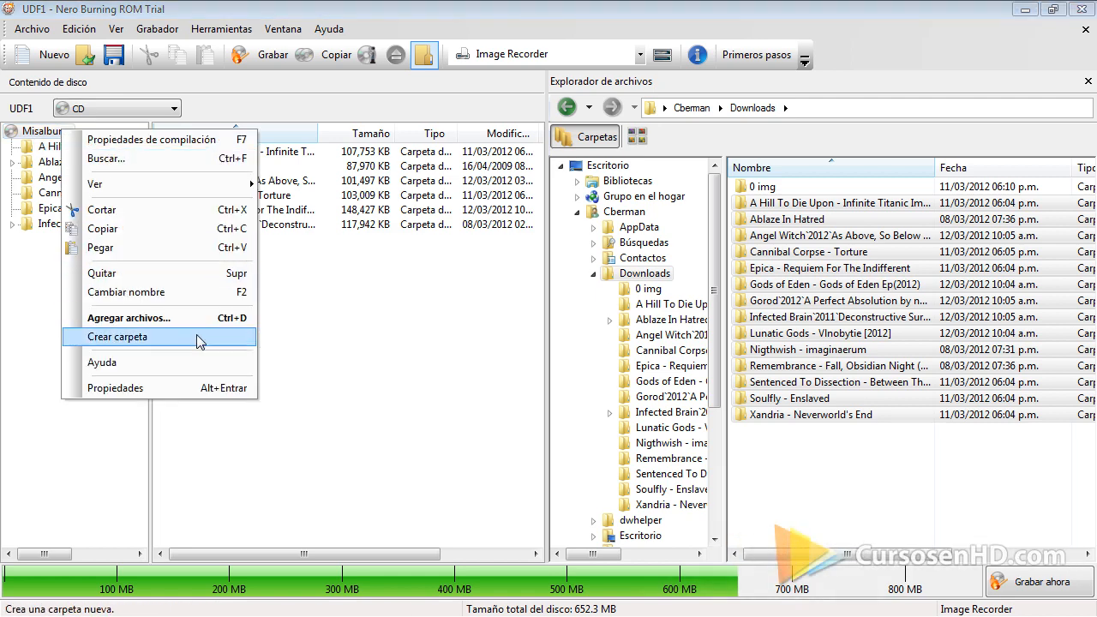
left_click(180, 292)
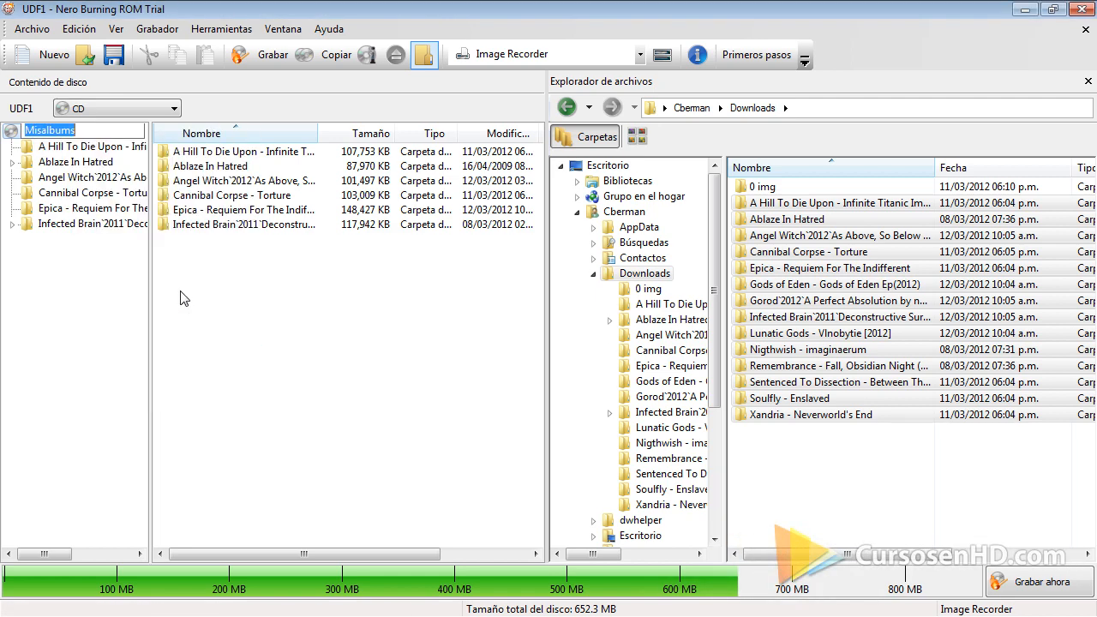
left_click(291, 334)
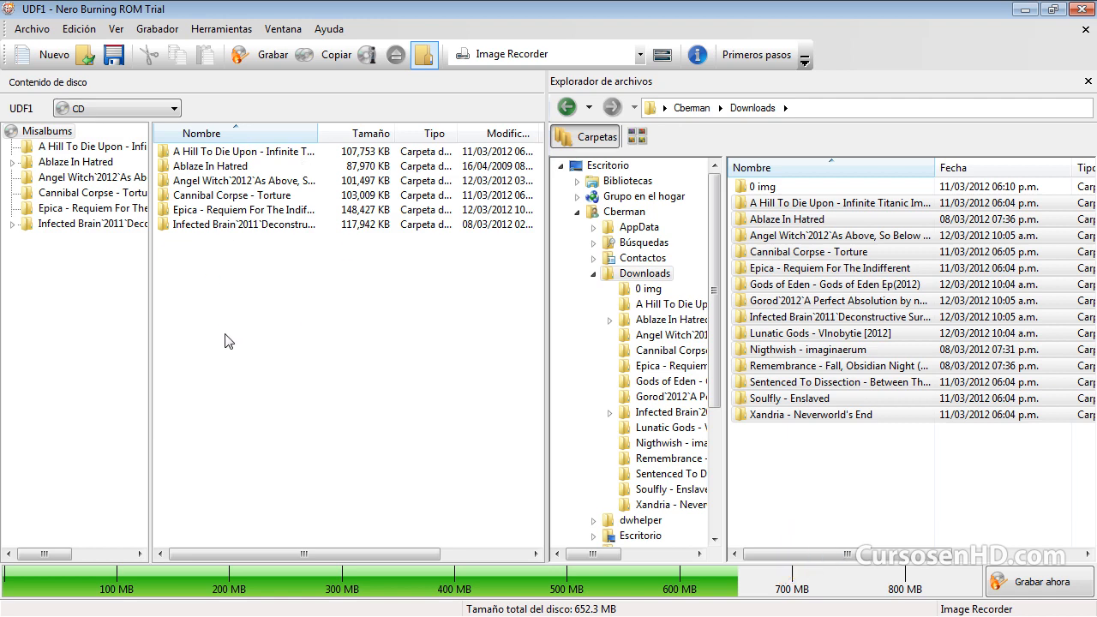
- Create a new folder named Mis Álbumes in the root of the disc compilation
right_click(247, 297)
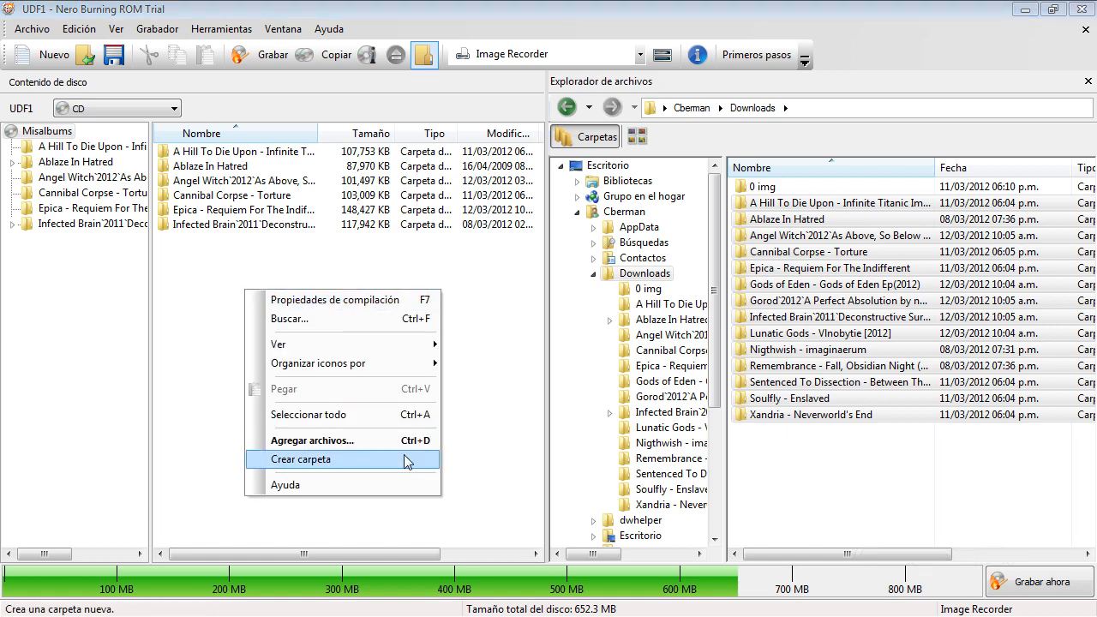
left_click(356, 459)
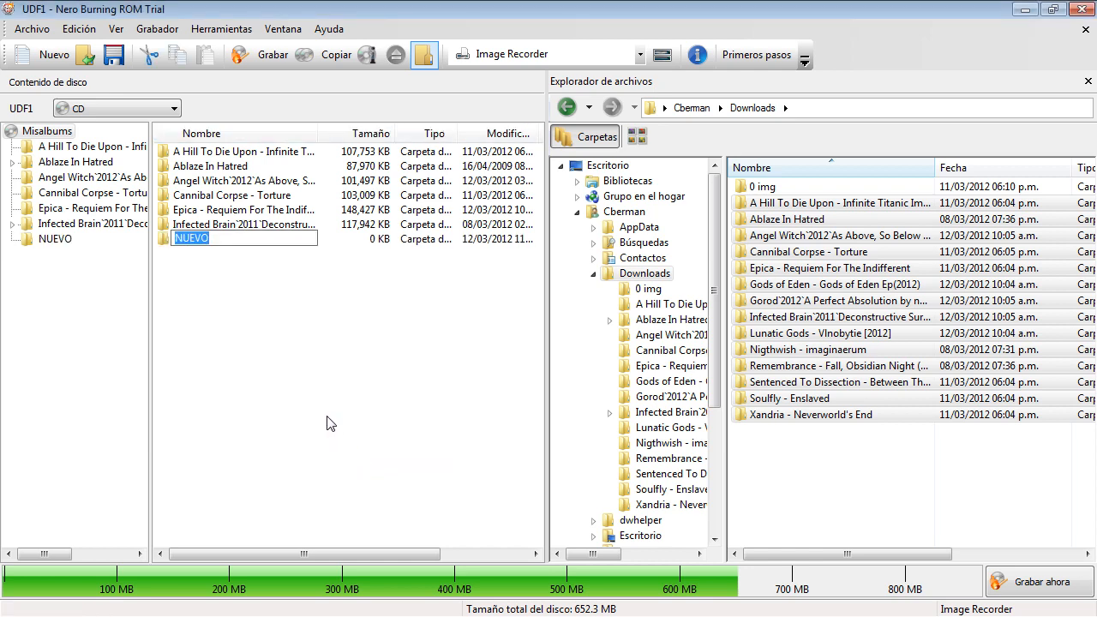
type("Mis Álbumes")
left_click(205, 249)
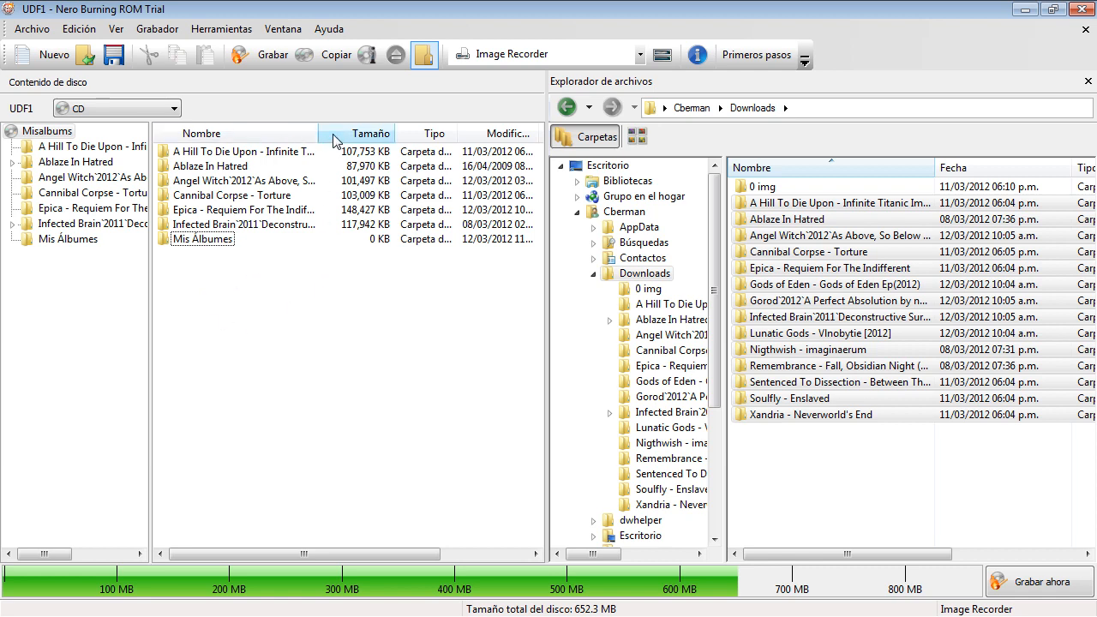
- Widen the Nombre column in the disc content list and move all the album folders into the Mis Álbumes folder
left_click_drag(319, 134, 373, 126)
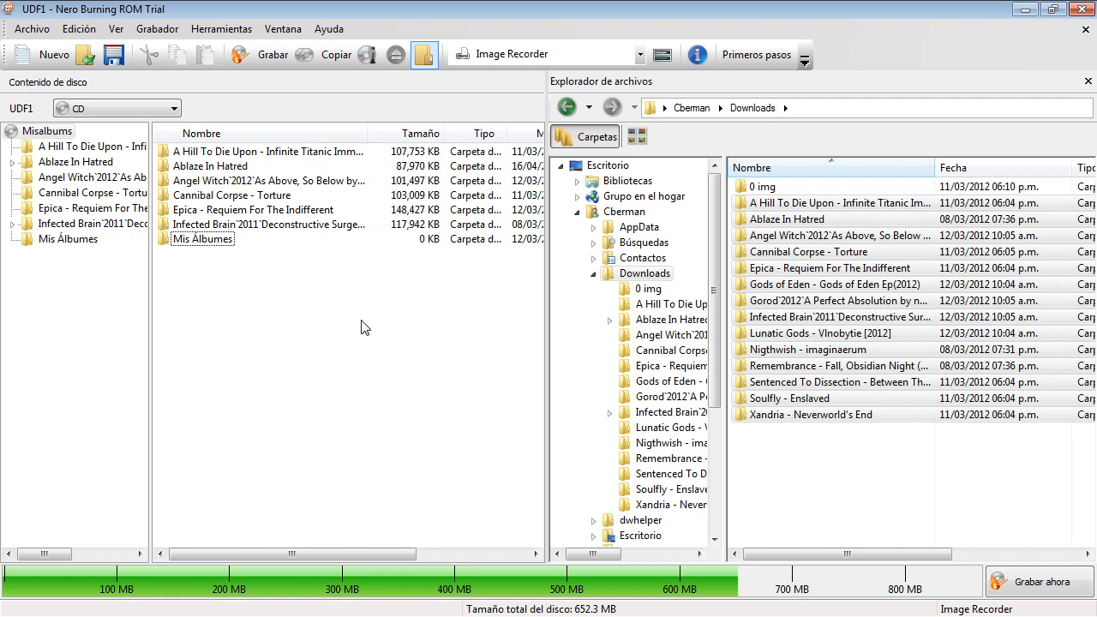
left_click(259, 240)
left_click_drag(202, 244, 203, 243)
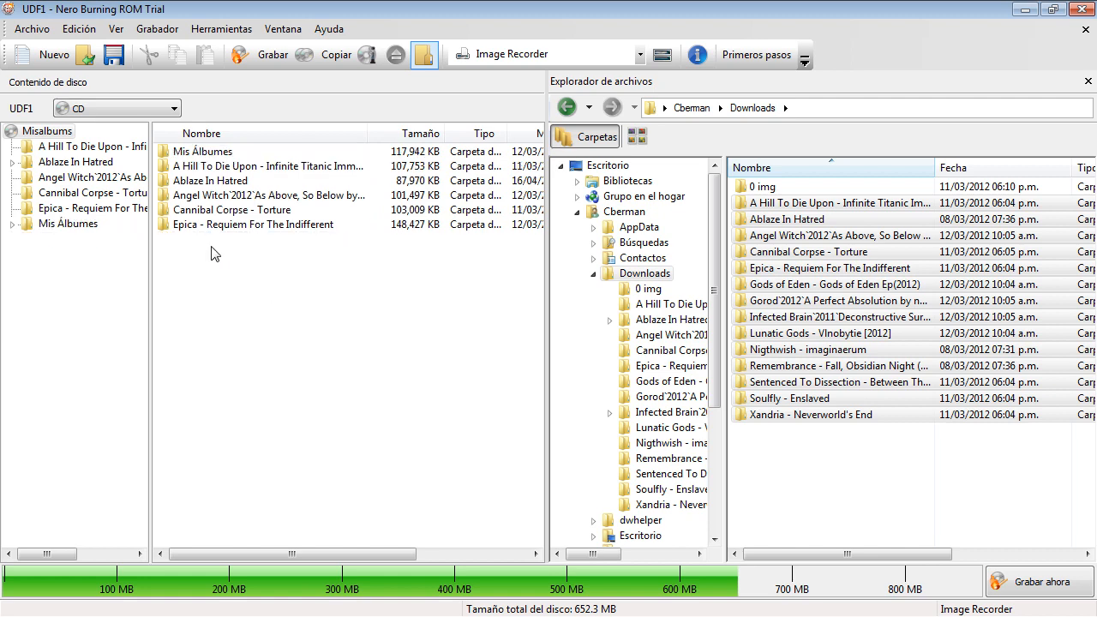
left_click_drag(360, 290, 210, 152)
left_click(221, 164)
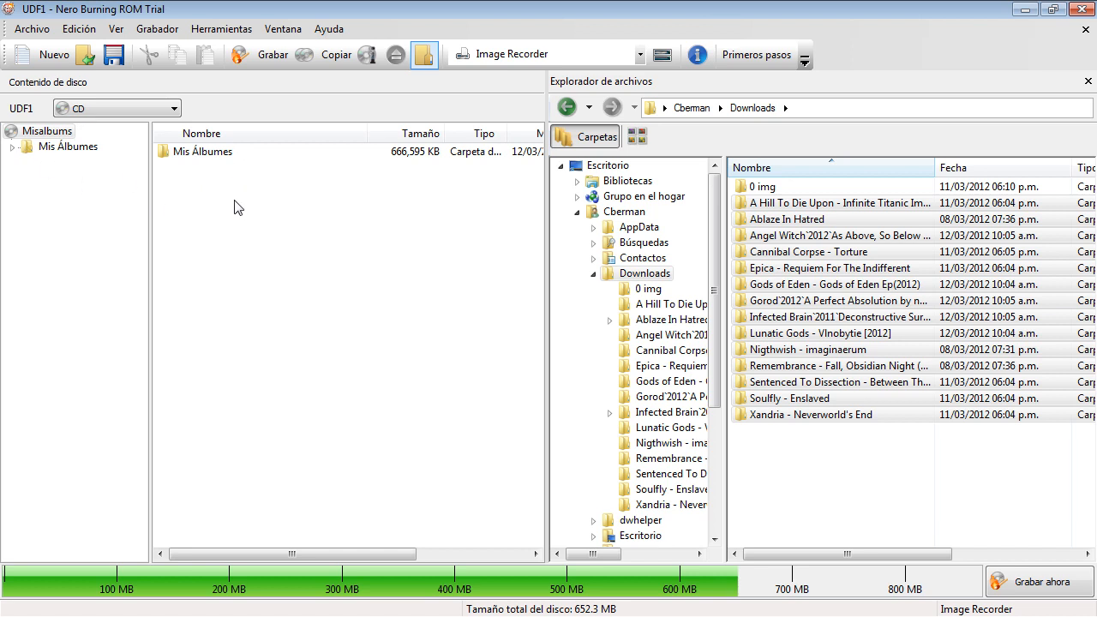
left_click(905, 457)
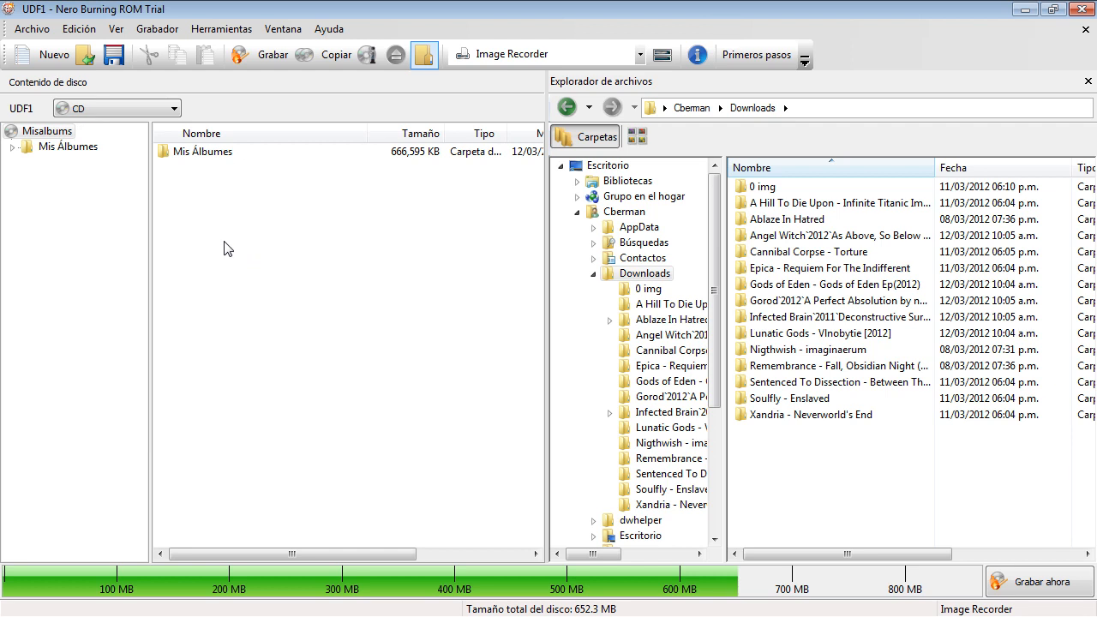
- Choose the H: HL-DT-ST DVDRAM GH22NS50 drive as the recorder and open the burn settings for the compilation
left_click(640, 55)
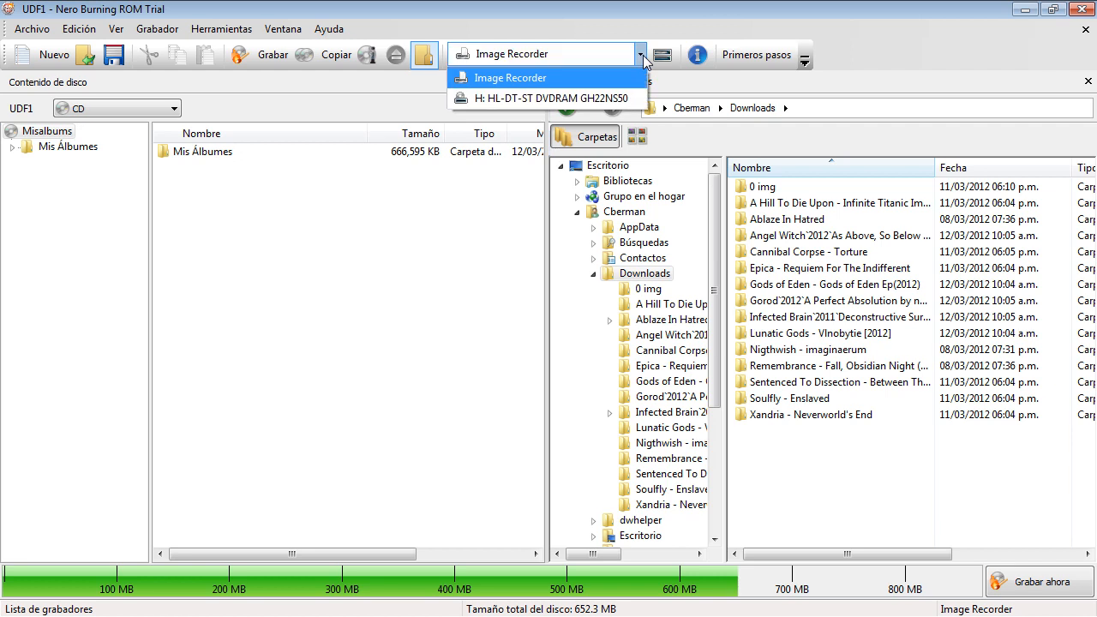
left_click(559, 100)
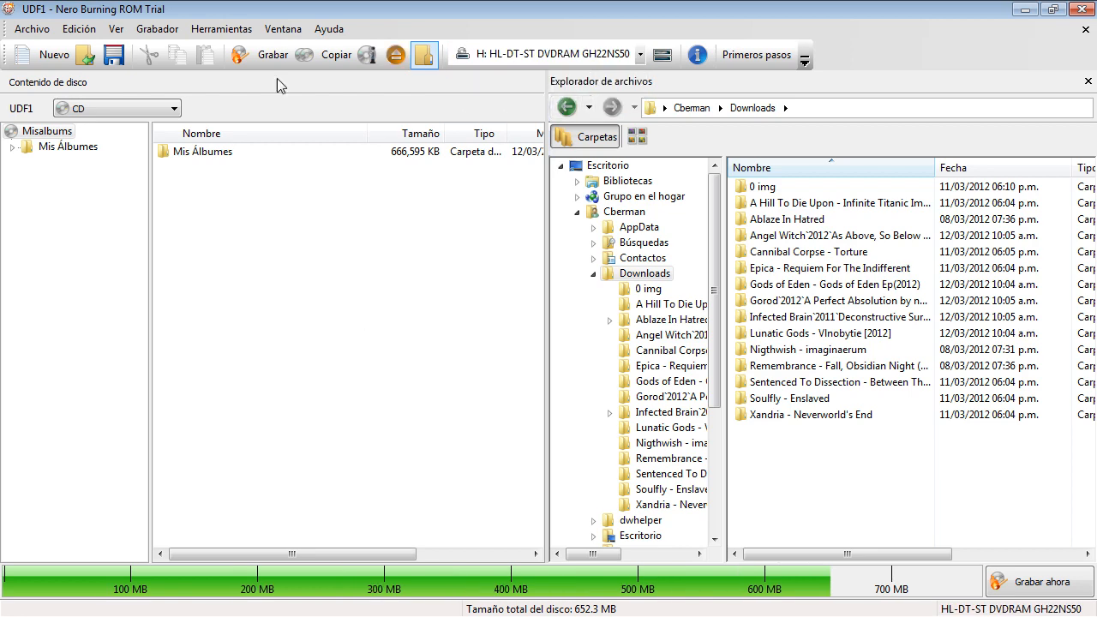
left_click(273, 55)
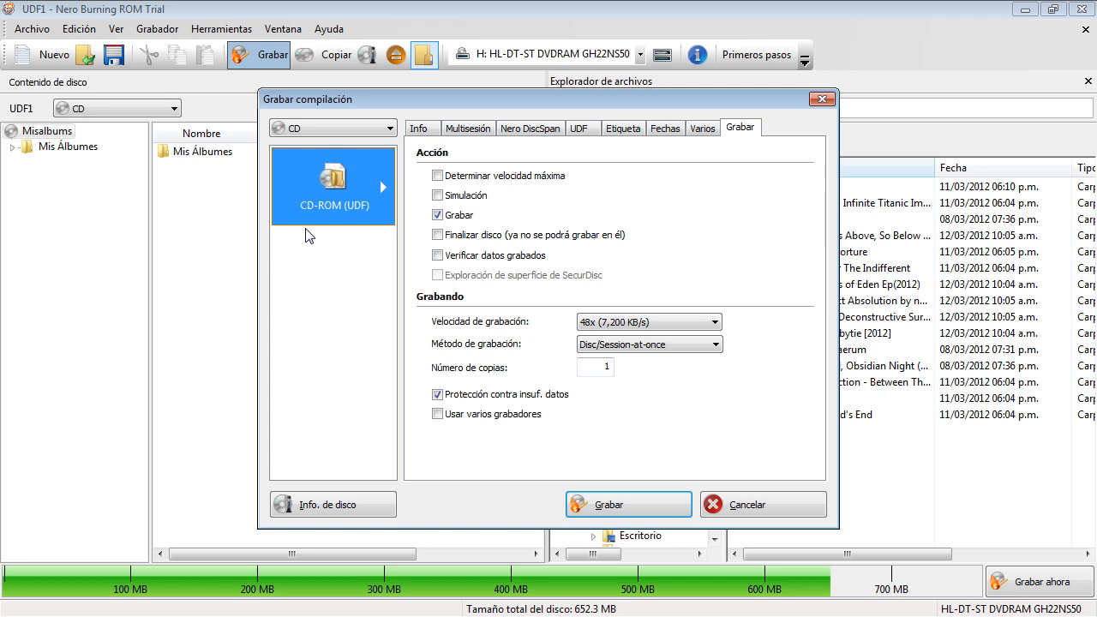
- Try the Iniciar disco multisesión option in the multisession settings and return to Sin multisesión
left_click(468, 129)
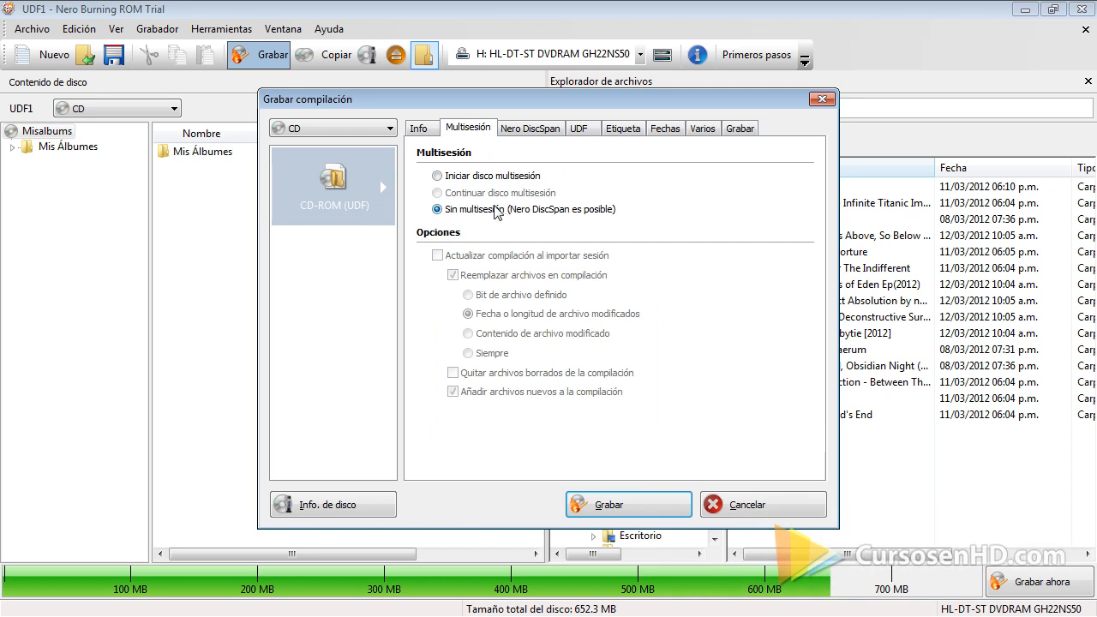
left_click(463, 177)
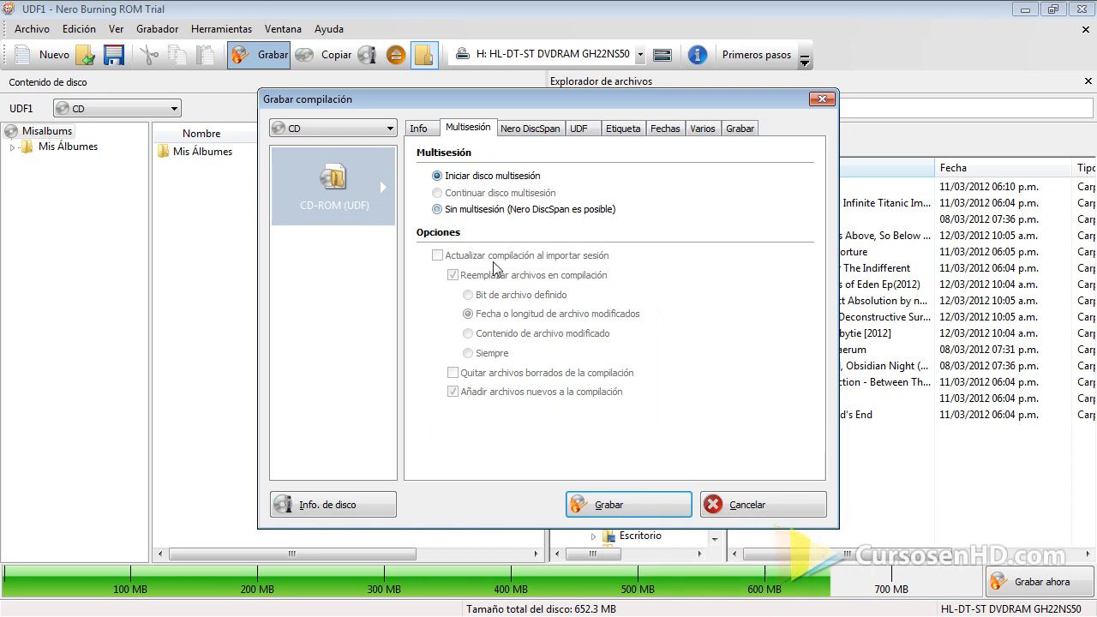
left_click(477, 211)
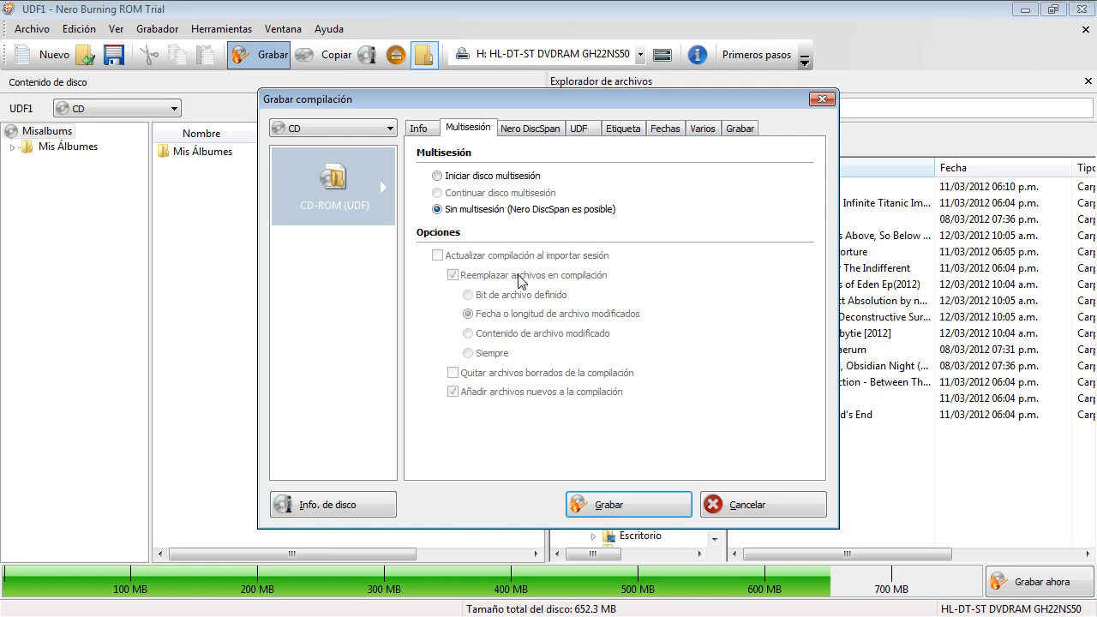
- Check the disc name in the label settings of the burn dialog
left_click(623, 129)
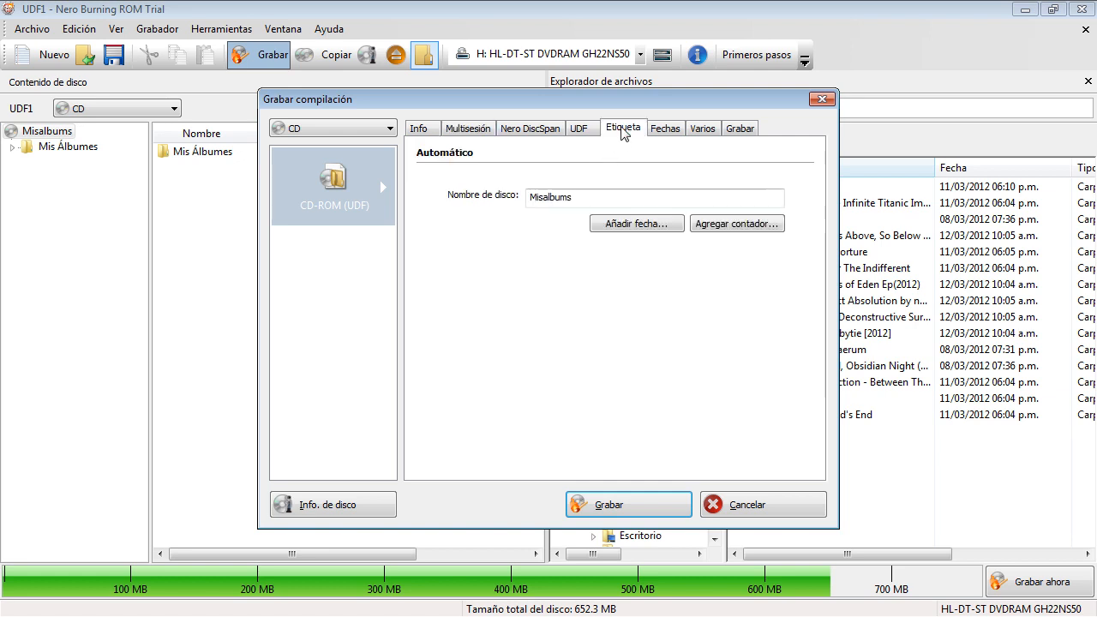
left_click_drag(588, 196, 496, 185)
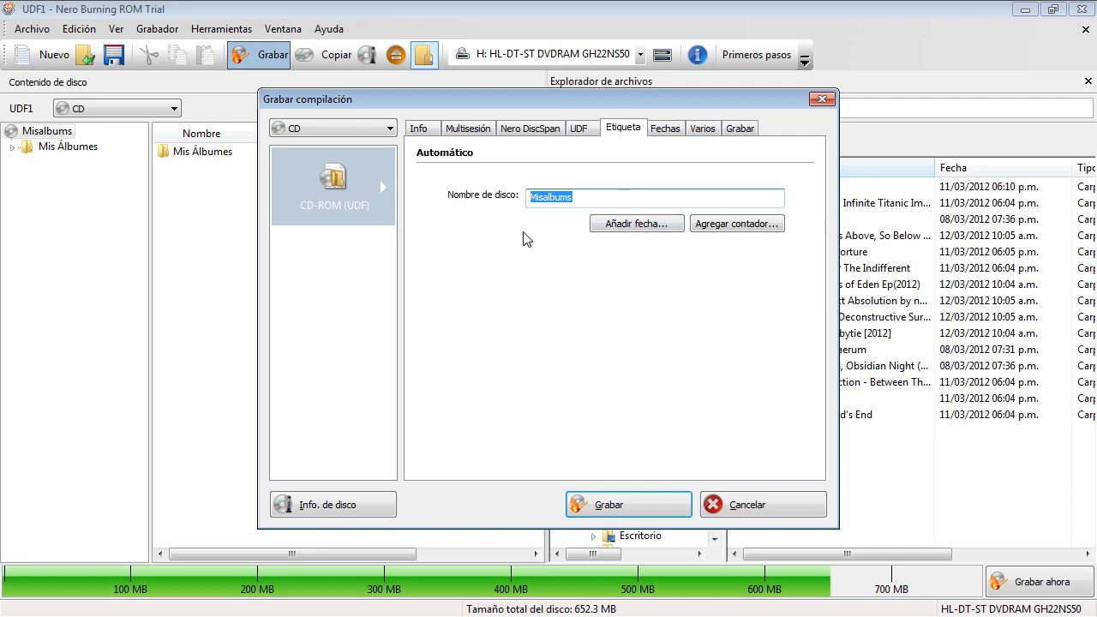
left_click(513, 329)
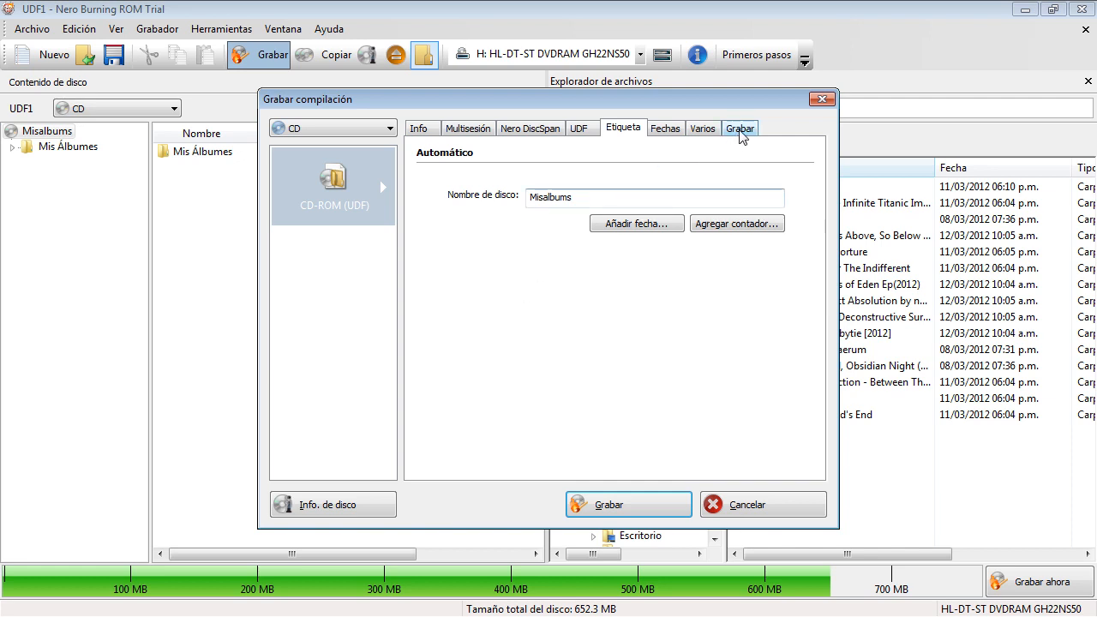
- Configure the burn with Verificar datos grabados and Finalizar disco enabled and a write speed of 4x (600 KB/s)
left_click(742, 128)
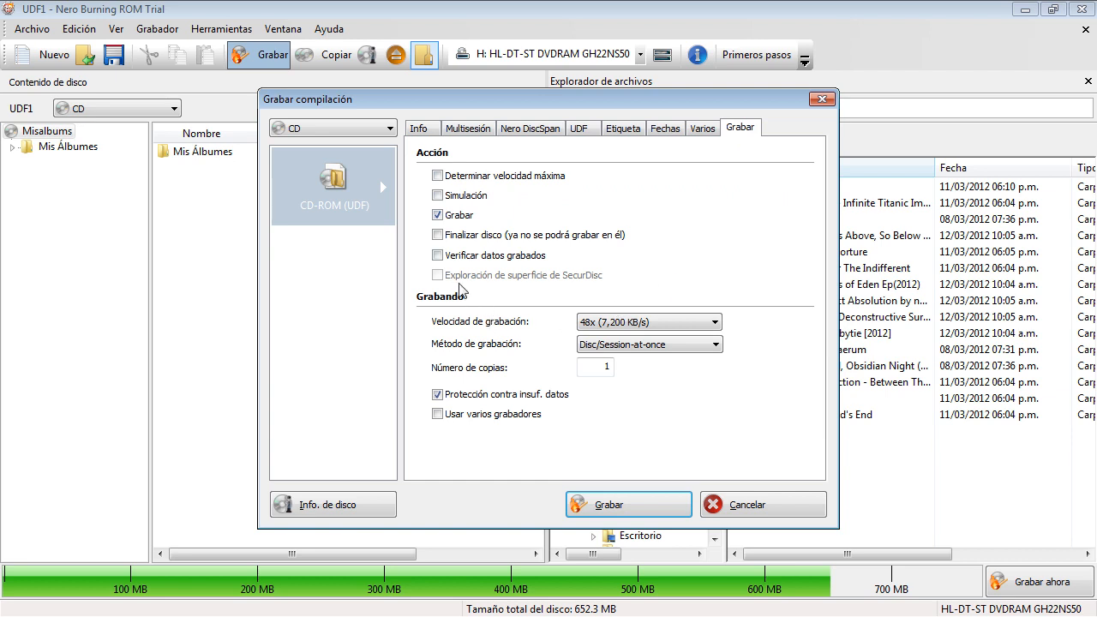
left_click(438, 256)
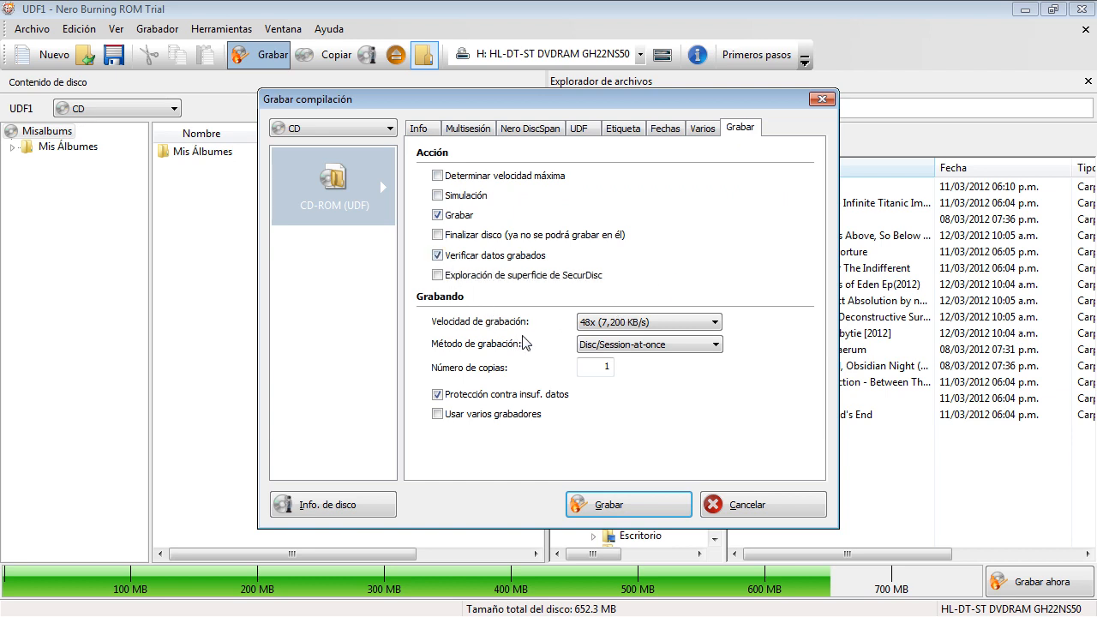
left_click(653, 324)
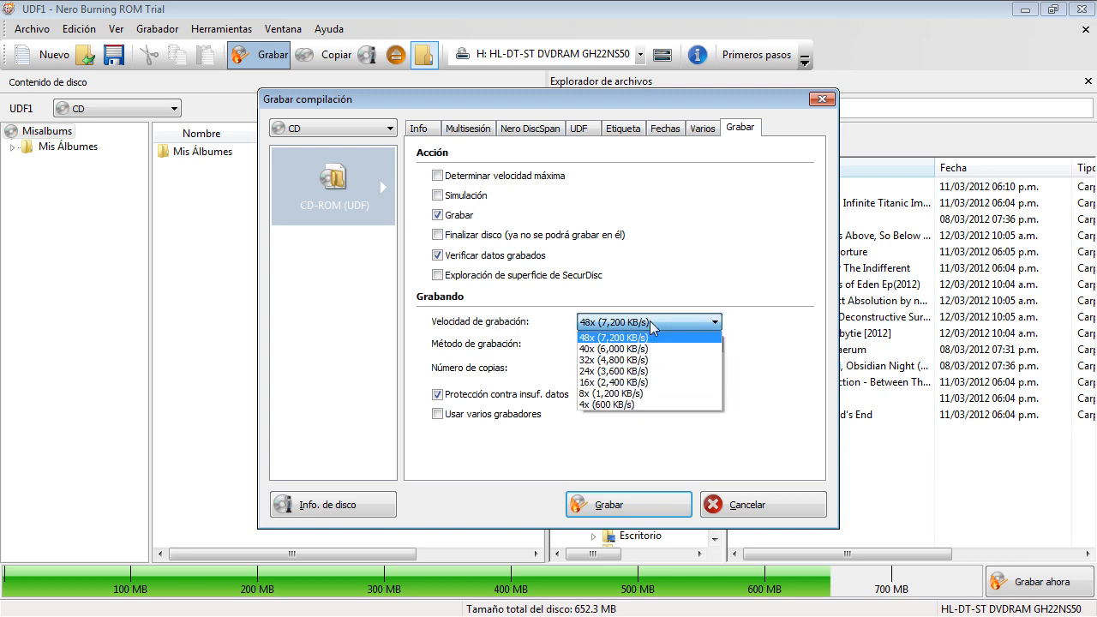
left_click(658, 404)
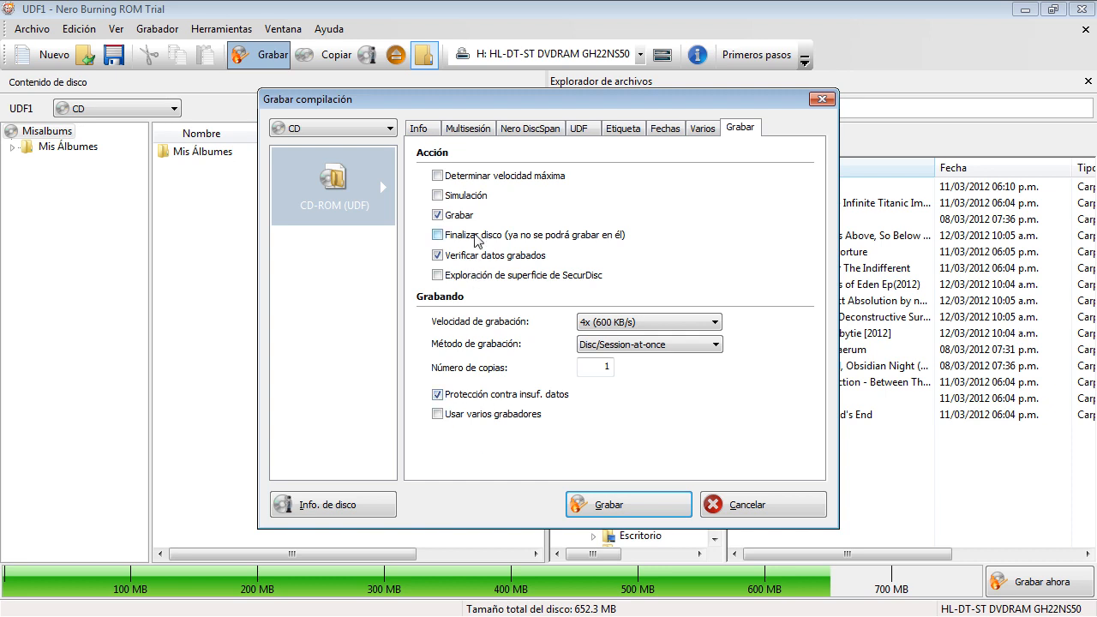
left_click(474, 234)
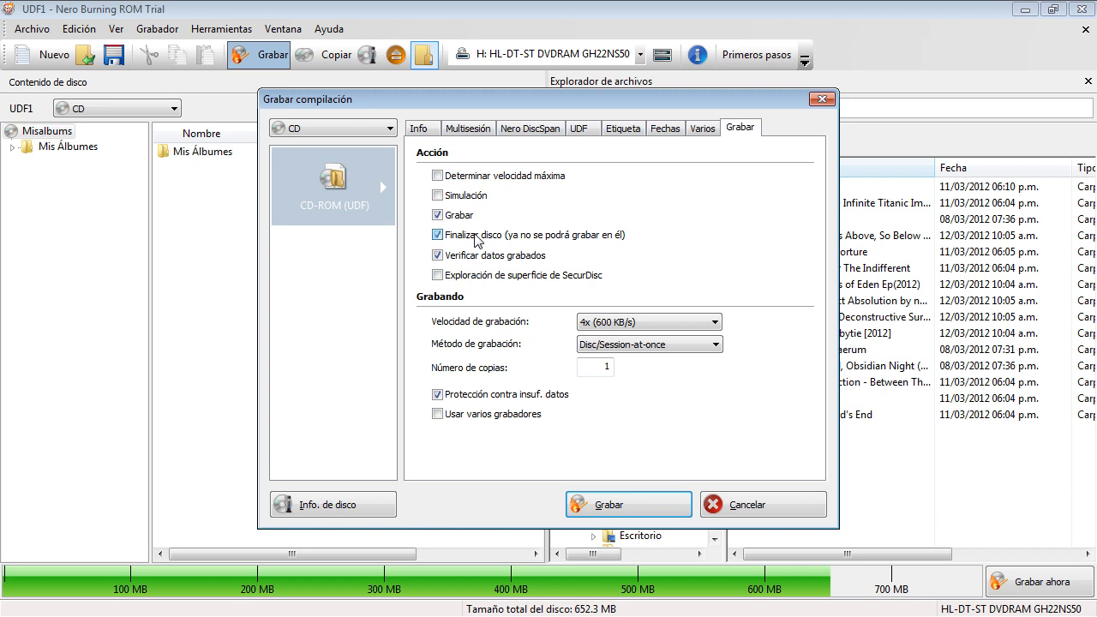